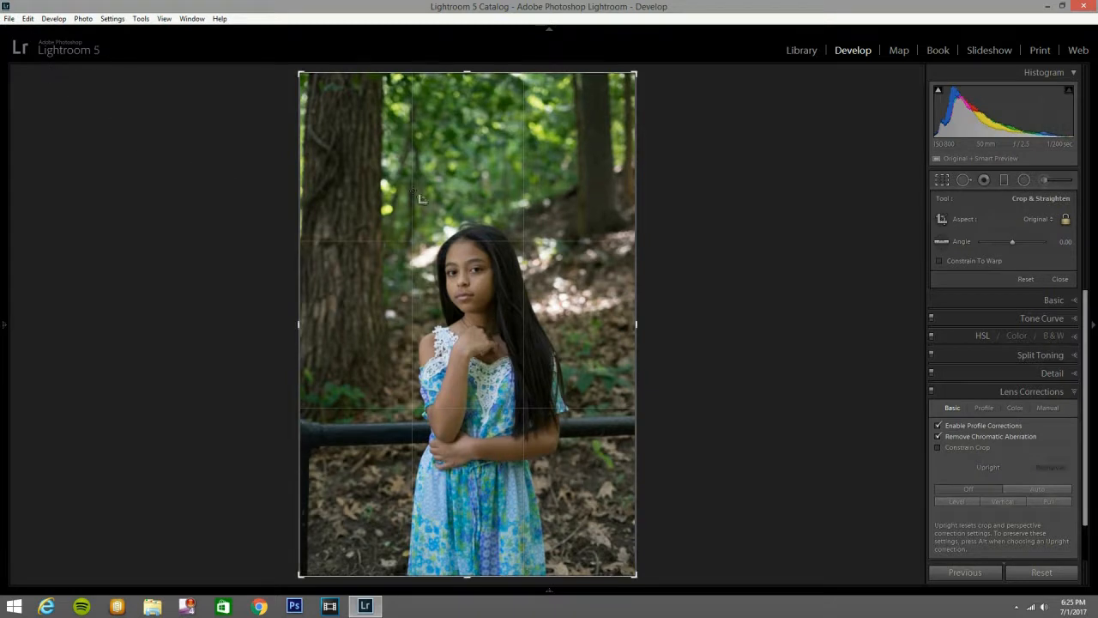
Step: Enable lens profile corrections and chromatic aberration removal for the portrait, with Upright set to Off
key("r")
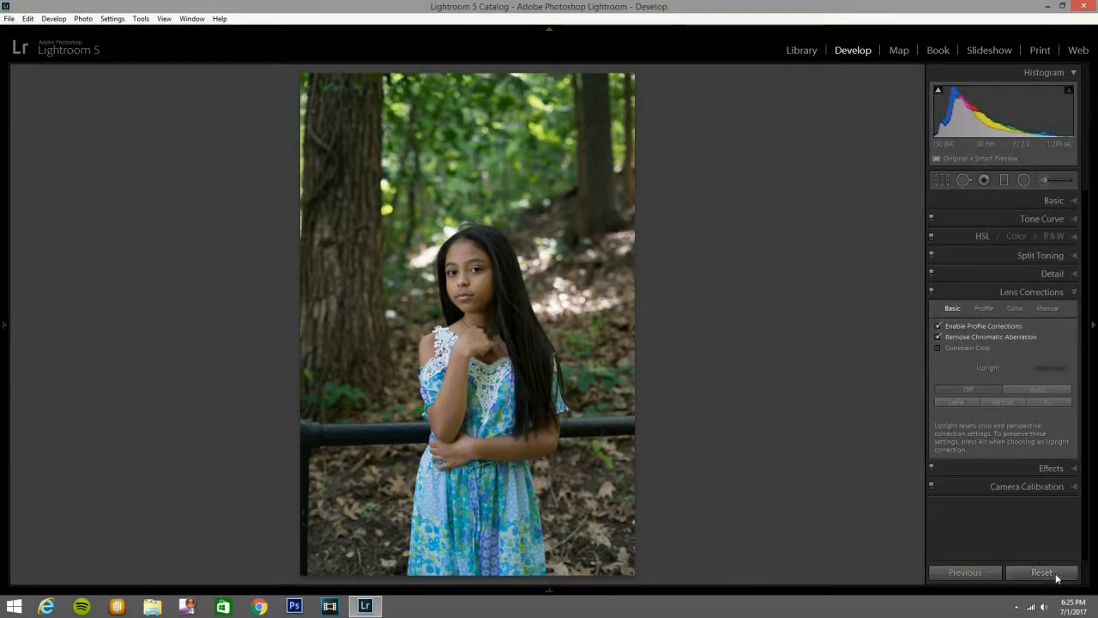
left_click(939, 327)
left_click(940, 338)
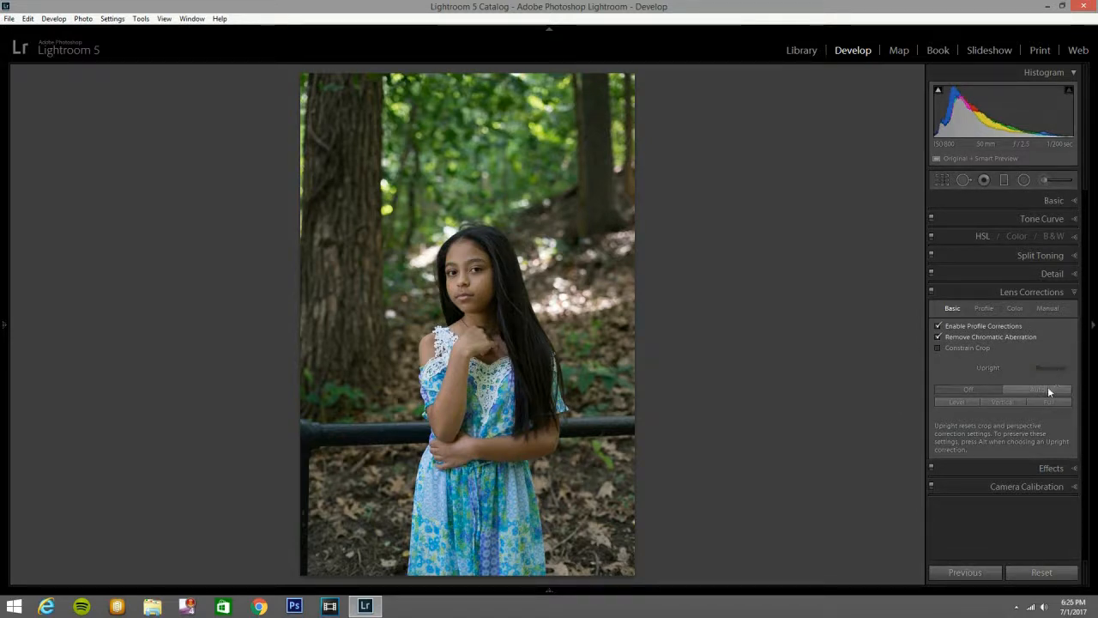
left_click_drag(496, 270, 538, 311)
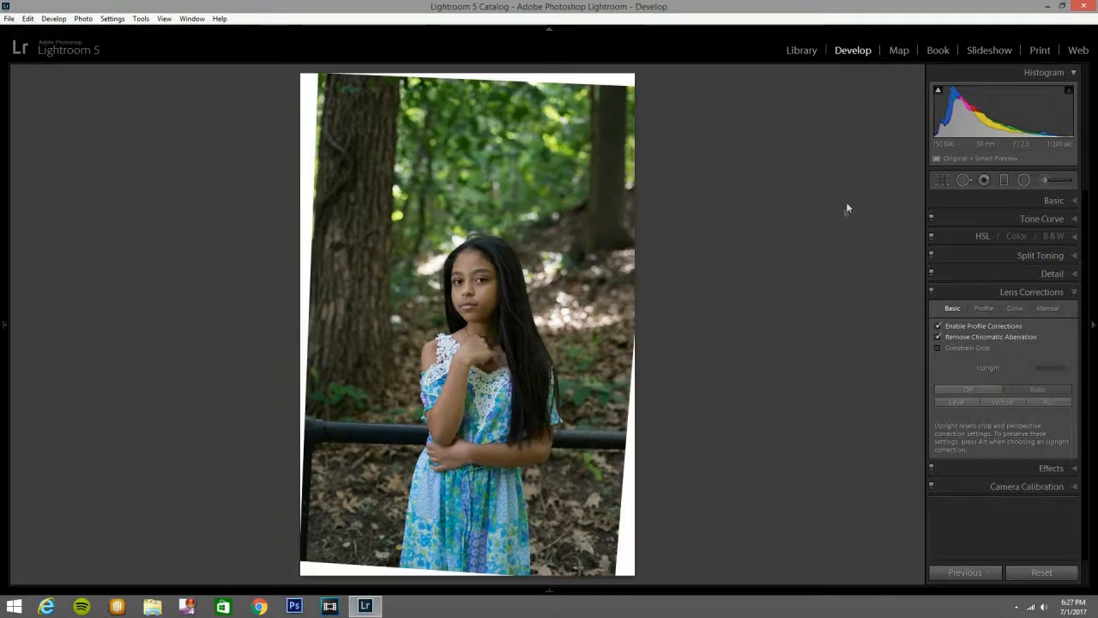
left_click(984, 390)
Step: Straighten the photo by rotating the crop to an angle of -0.65 and apply it
left_click(941, 180)
left_click_drag(668, 323, 666, 318)
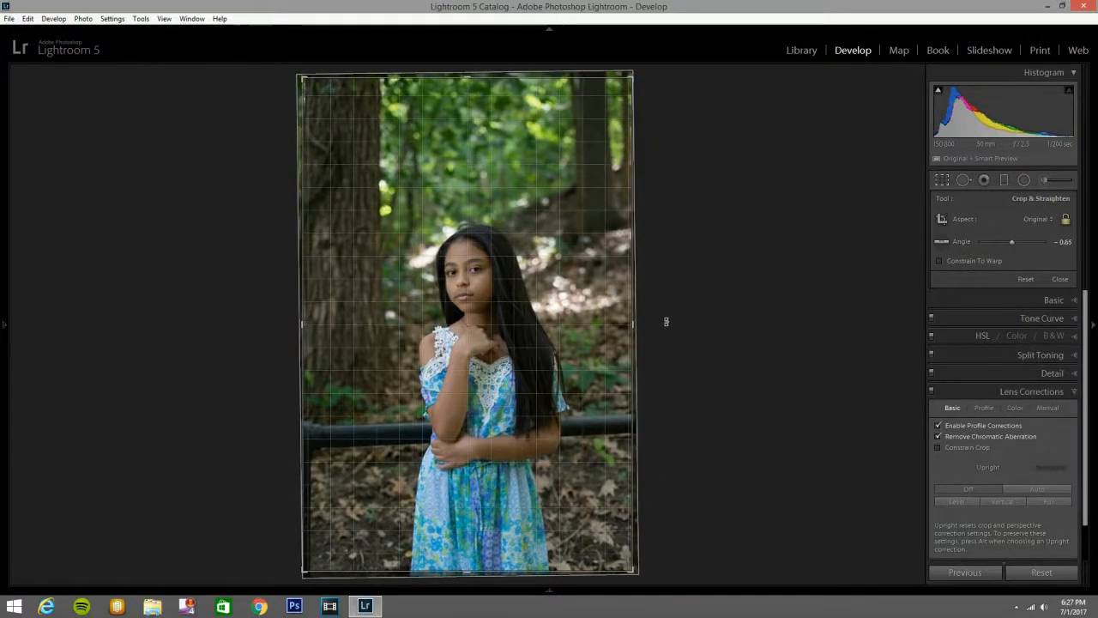
left_click(944, 178)
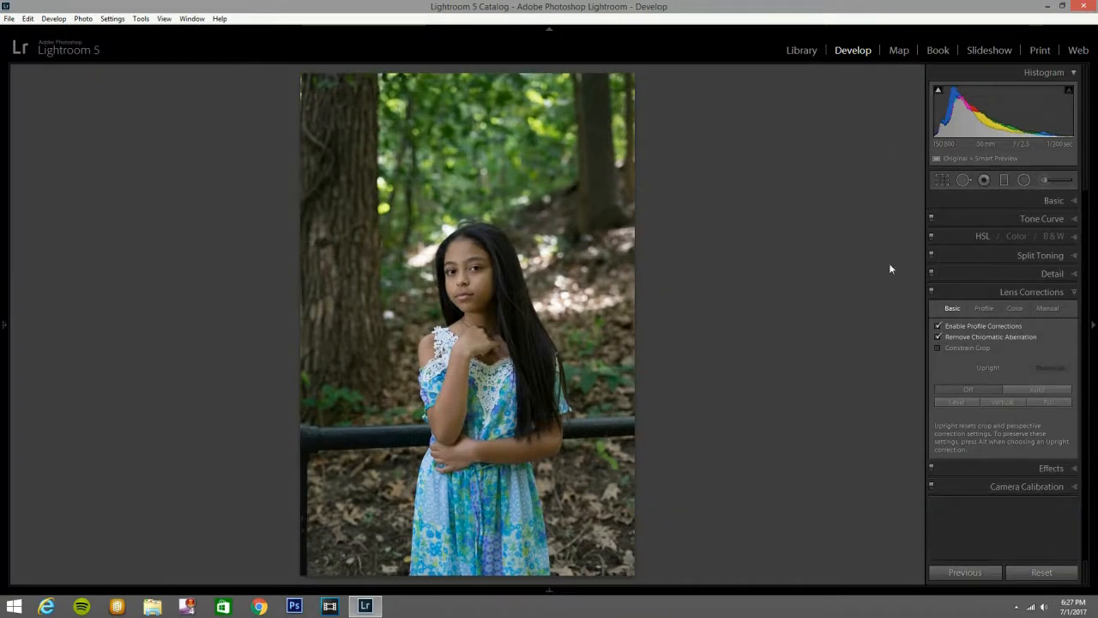
Step: Tighten the crop slightly at the original aspect ratio and shift the photo upward within the frame
left_click(943, 180)
left_click_drag(299, 466, 306, 466)
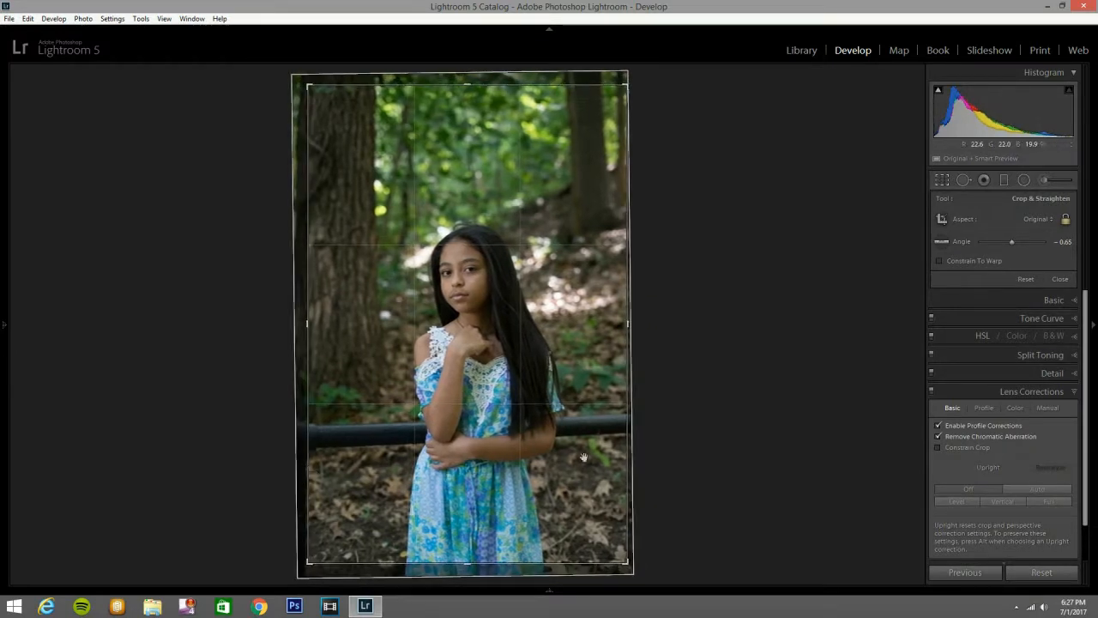
left_click(942, 182)
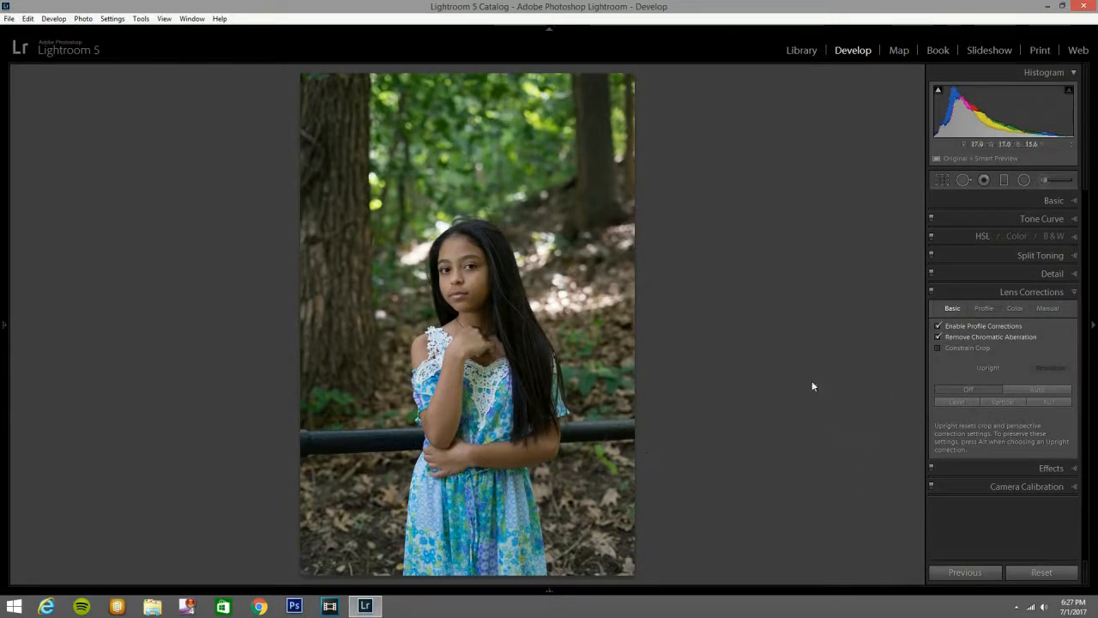
left_click(943, 179)
left_click_drag(613, 392, 611, 384)
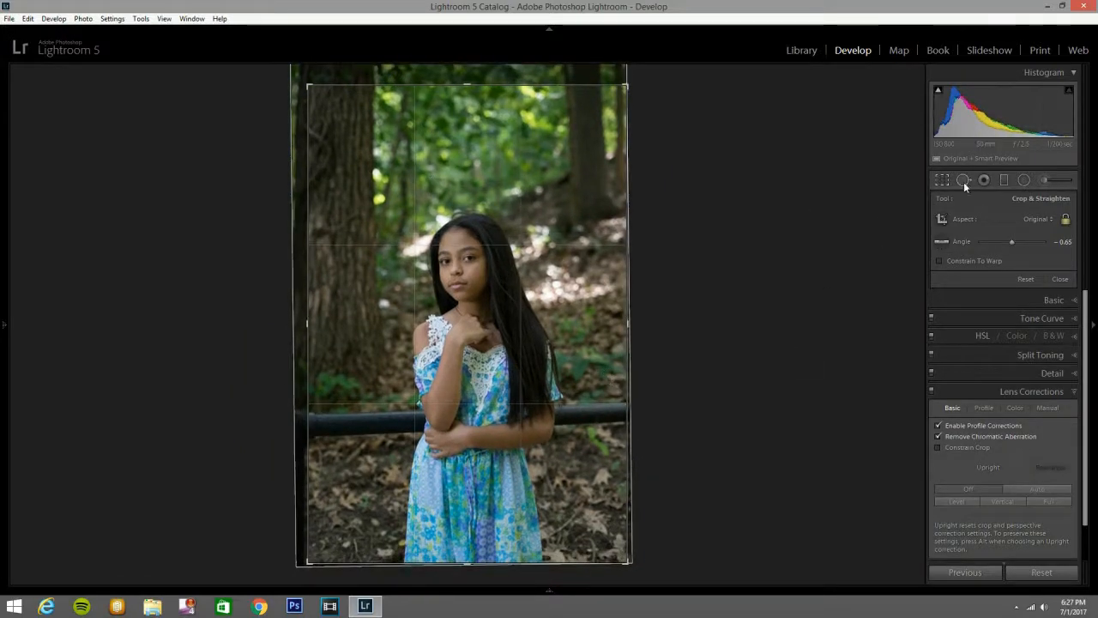
key("Return")
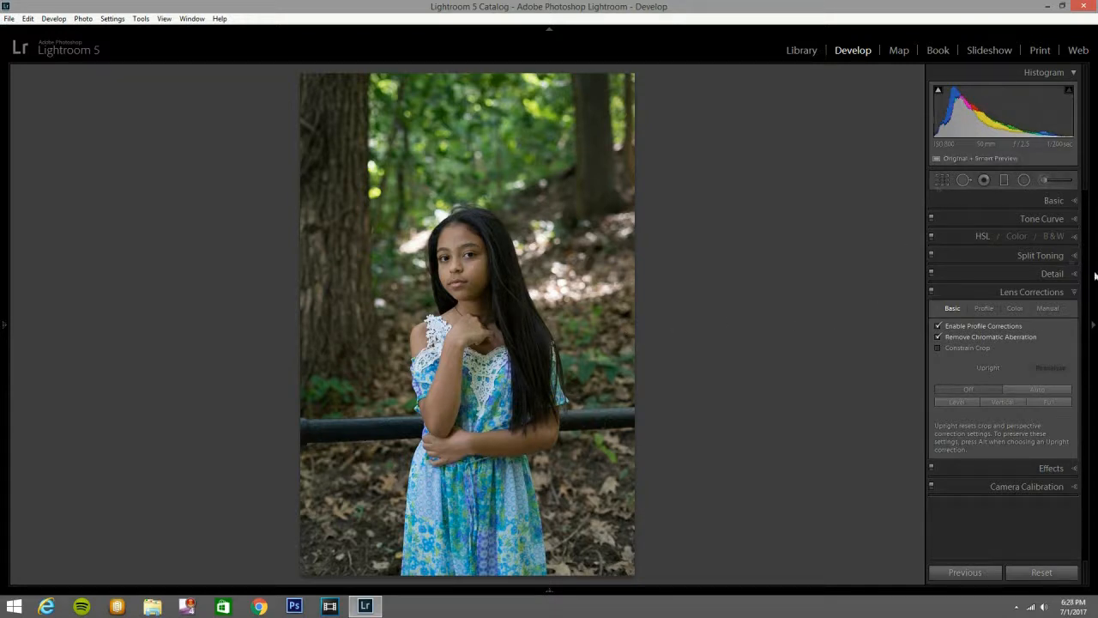
Step: Compare the Shade and Auto white balance presets, returning to As Shot
left_click(1070, 296)
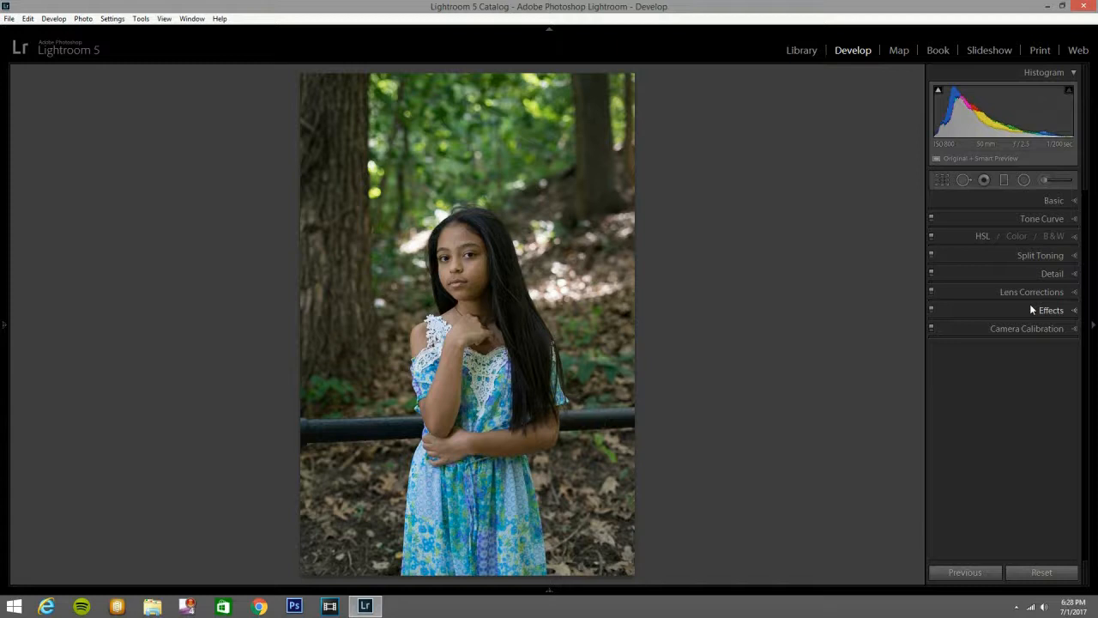
left_click(1071, 201)
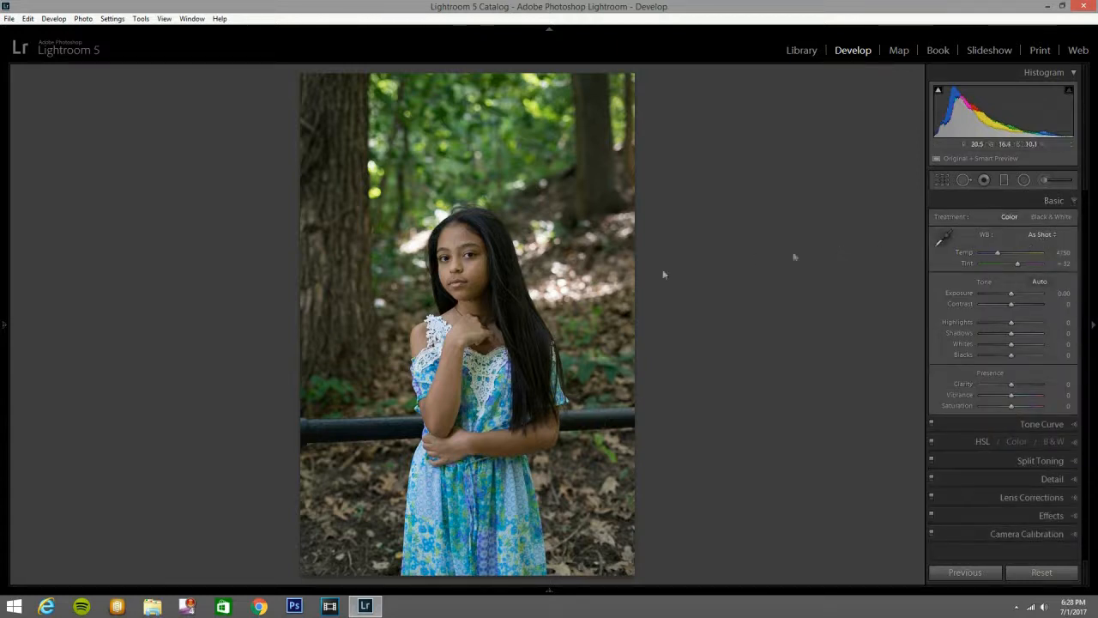
left_click(1042, 235)
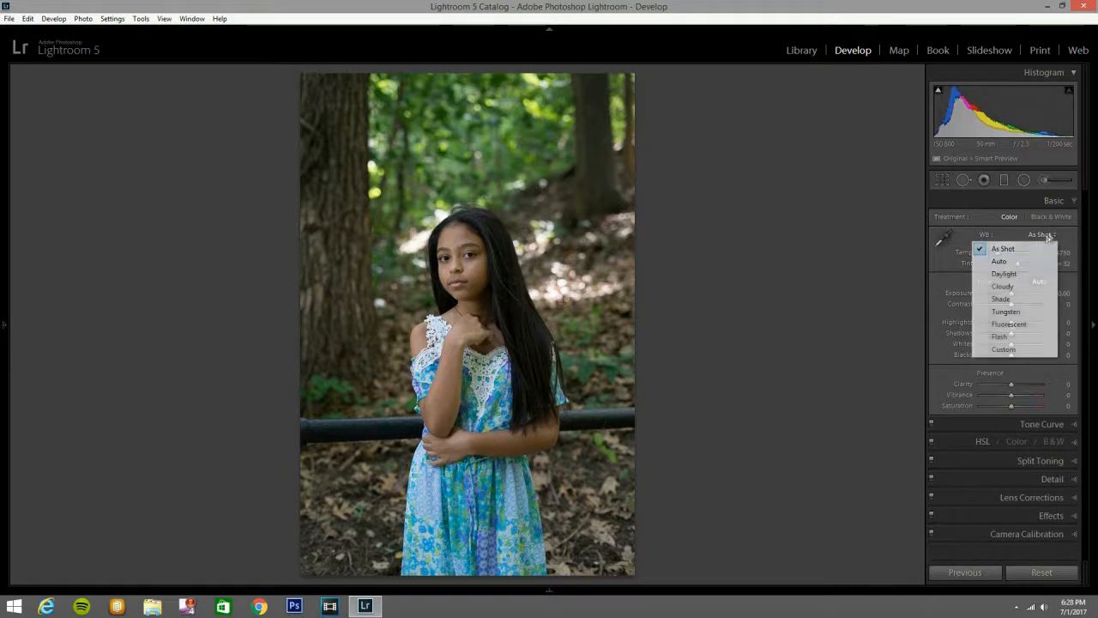
left_click(1023, 298)
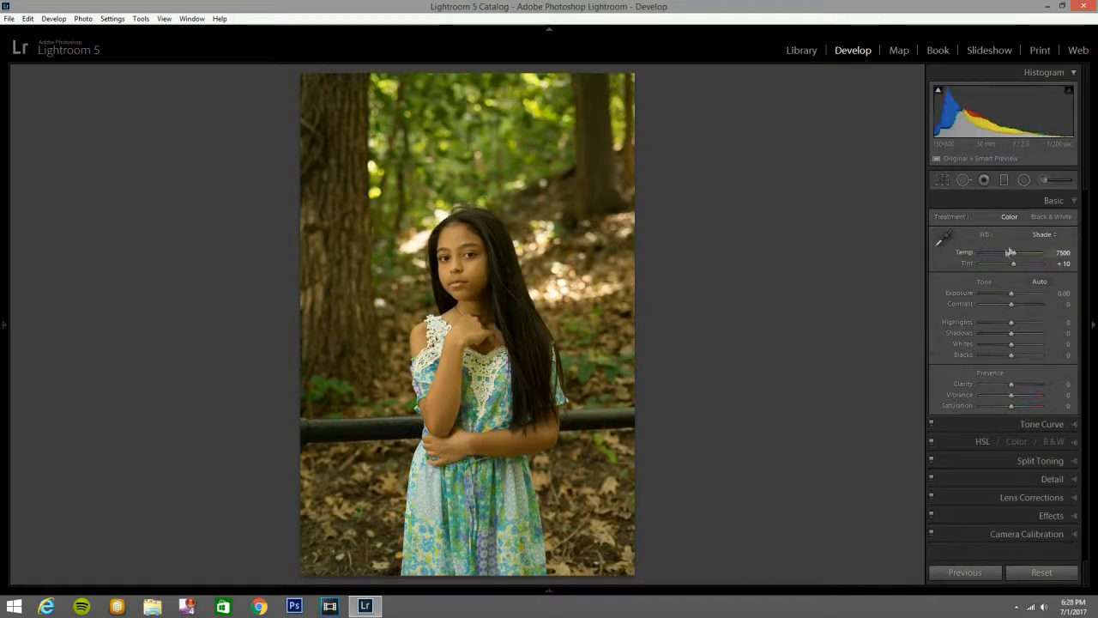
left_click(1047, 240)
left_click(1029, 257)
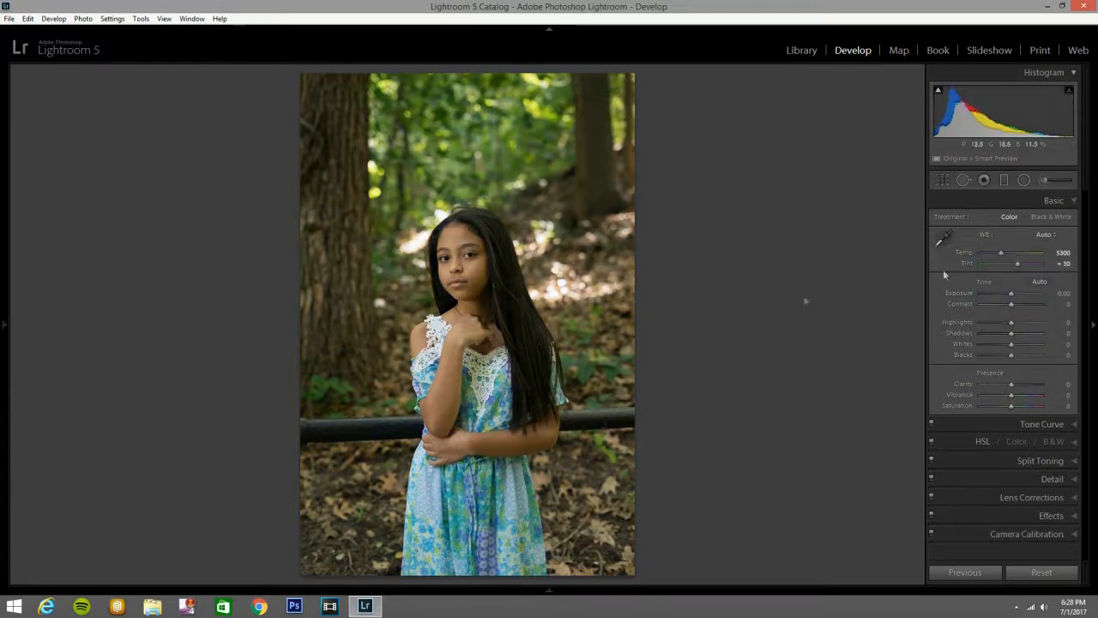
left_click(1031, 234)
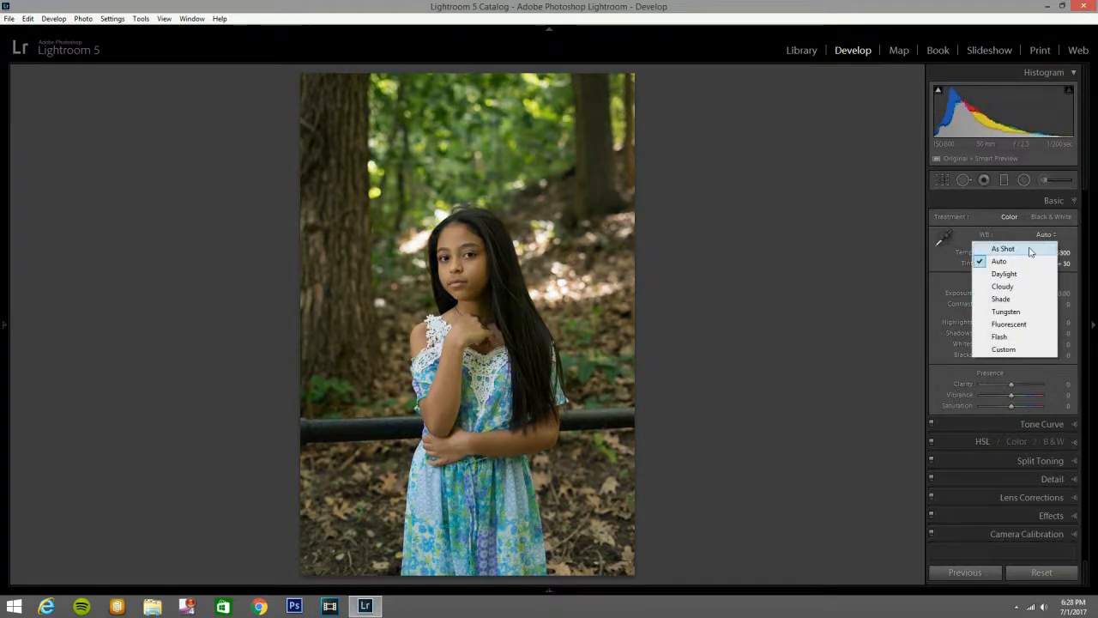
left_click(1030, 248)
Step: Set the photo's white balance preset to Auto
left_click(1049, 234)
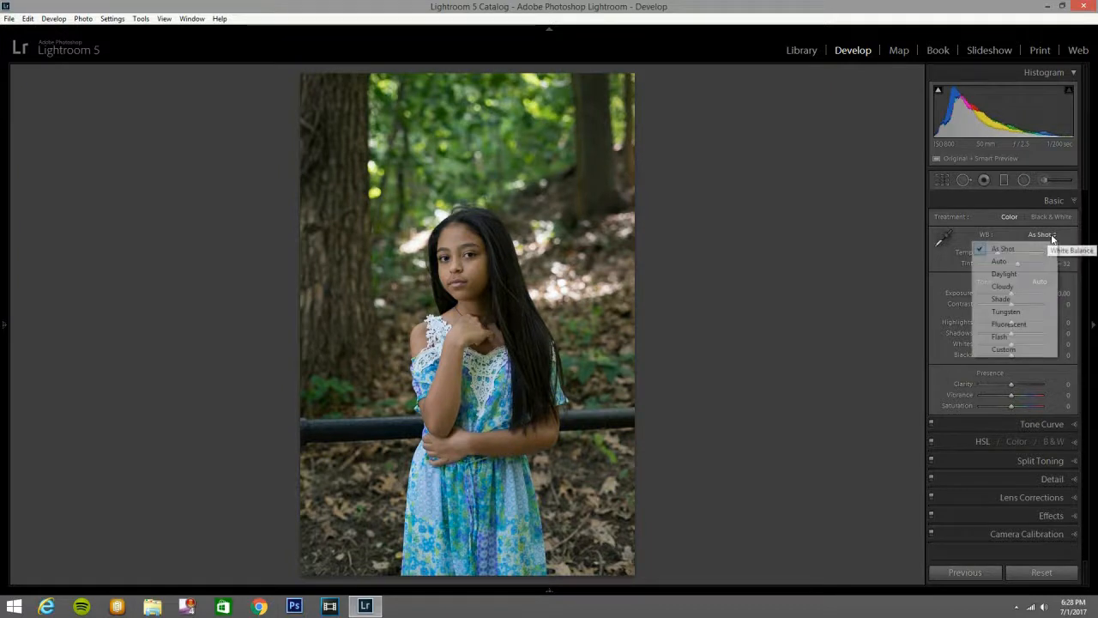
left_click(1040, 250)
left_click(1040, 234)
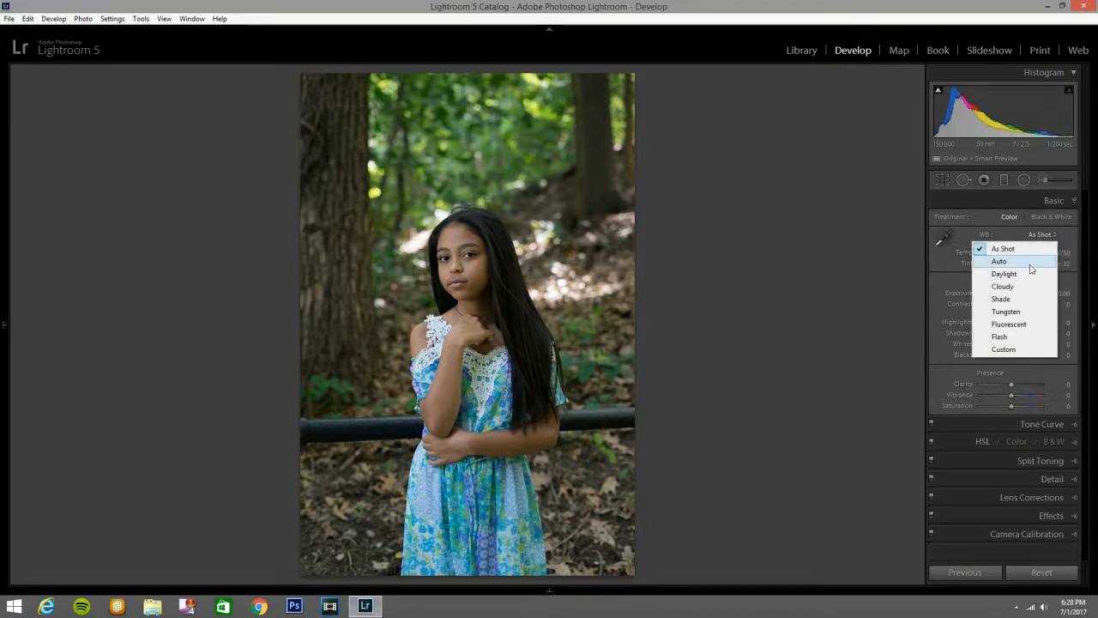
left_click(1034, 261)
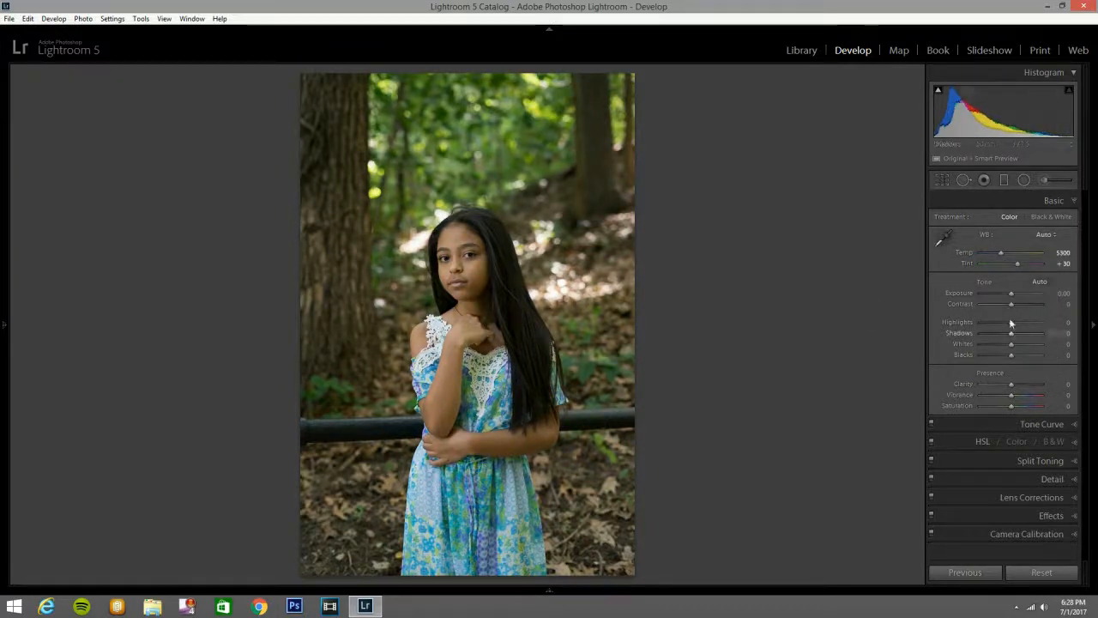
Step: Set the basic tone adjustments to Shadows +32, Whites +13 and Blacks -15
mouse_move(1013, 337)
left_mouse_down()
mouse_move(1033, 335)
mouse_move(1021, 336)
left_mouse_up()
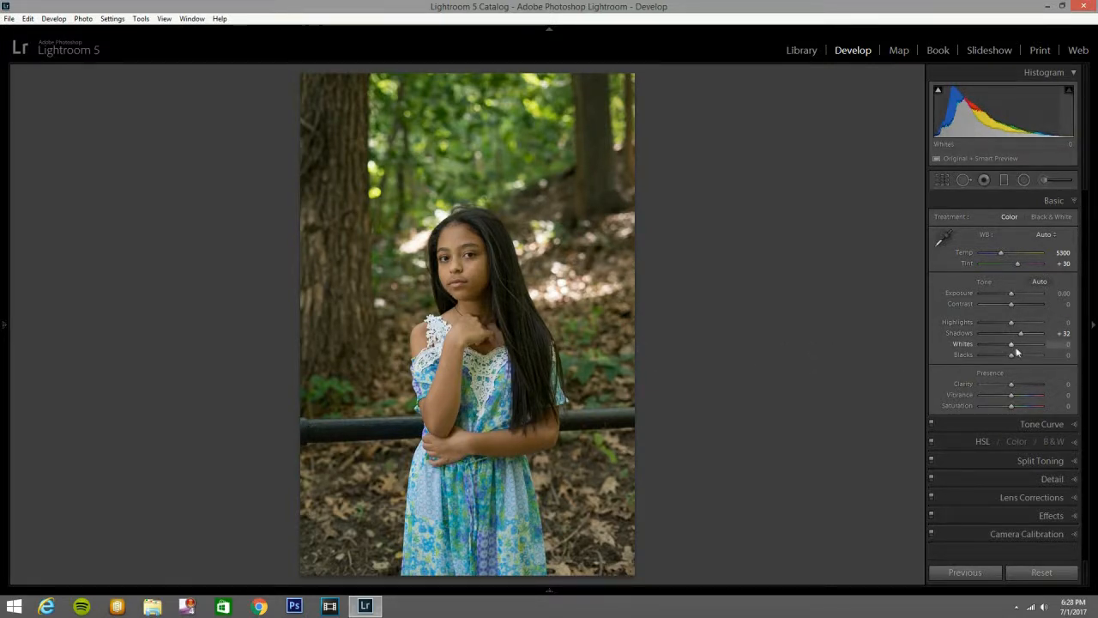
left_click_drag(1016, 345, 1020, 345)
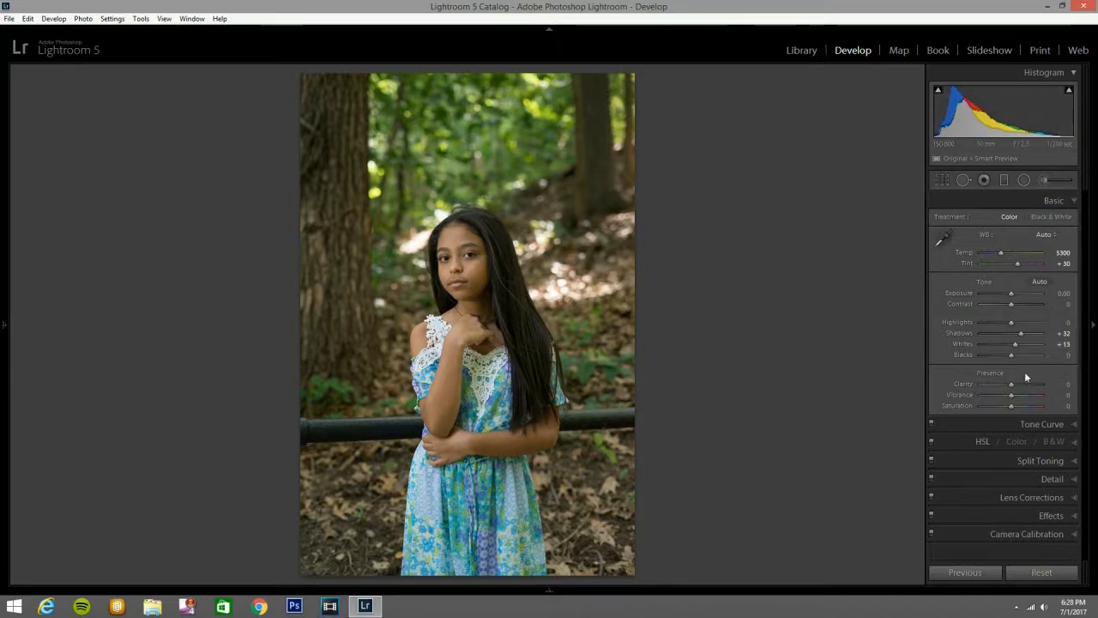
left_click_drag(1012, 355, 1009, 357)
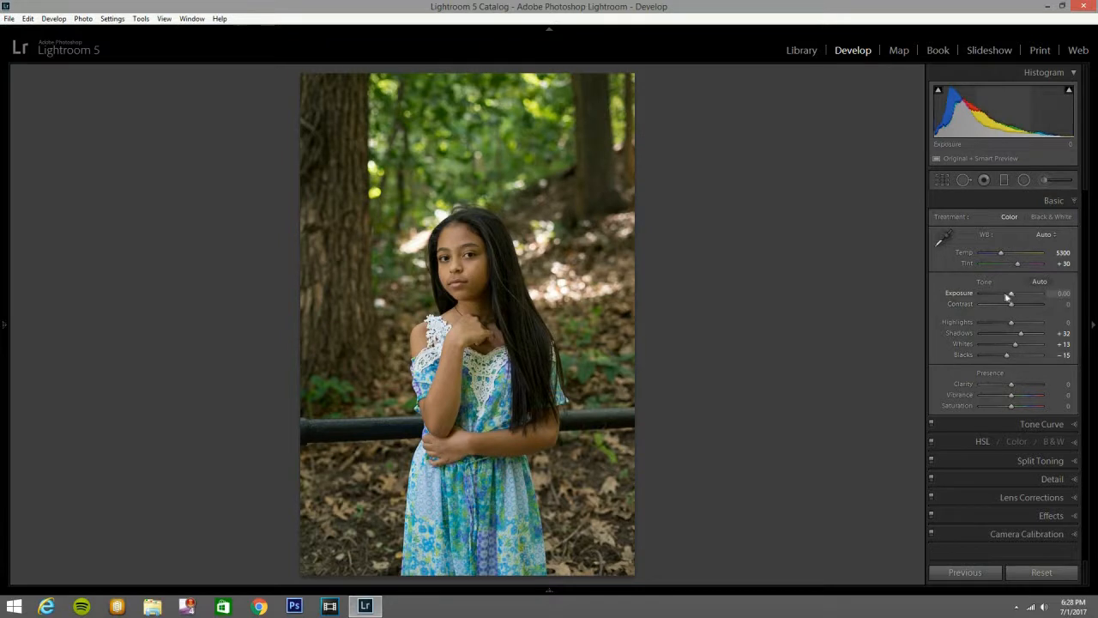
Step: Set Contrast to +15, Exposure to +0.09 and Clarity to +6
left_click_drag(1010, 303, 1013, 296)
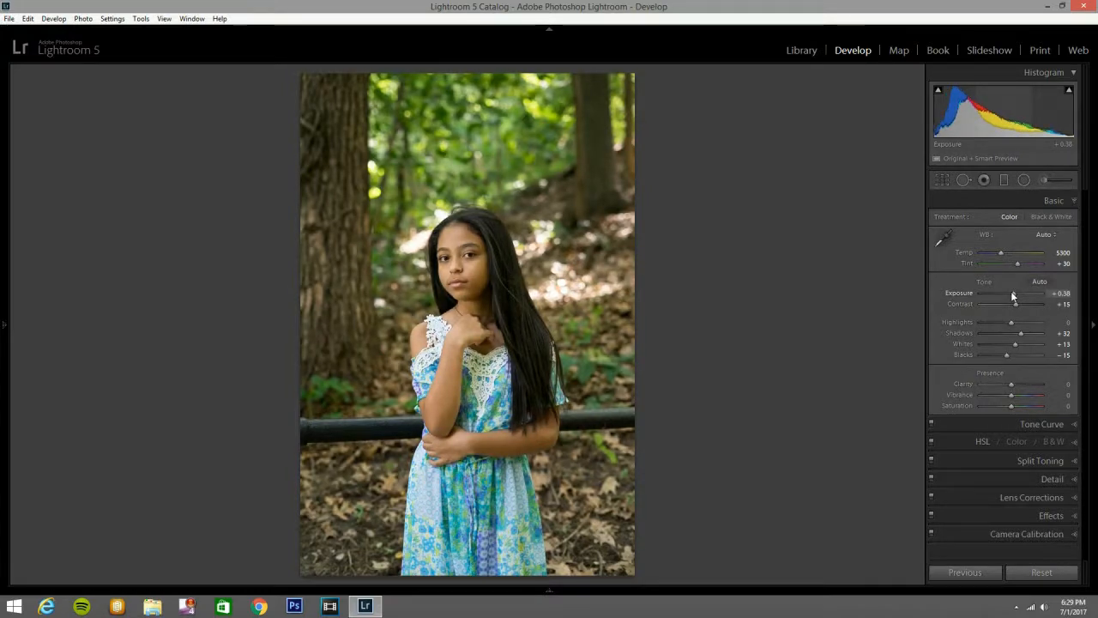
left_click_drag(1013, 295, 1010, 295)
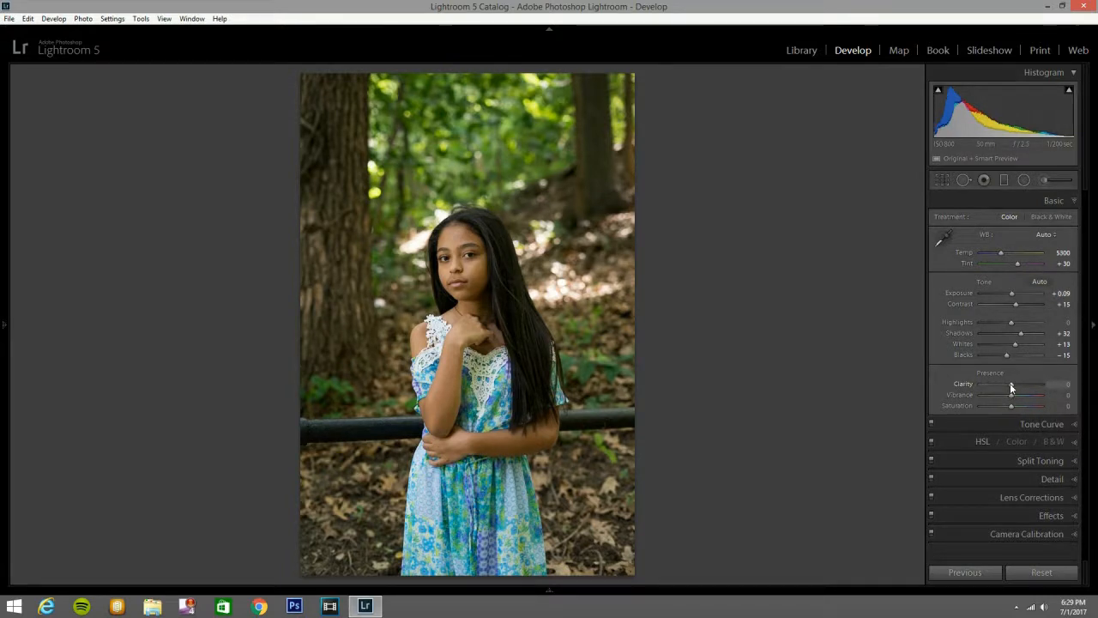
left_click_drag(1010, 384, 1020, 387)
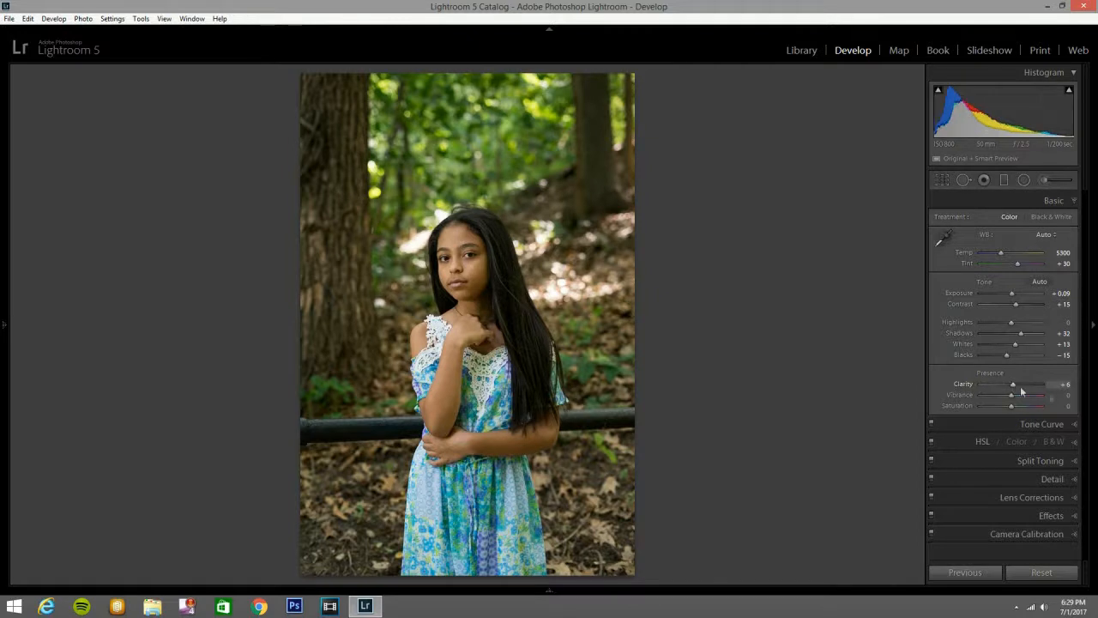
Step: Shape the RGB tone curve into a gentle S by moving the black point slightly inward, lowering the shadows and raising the highlights
left_click(1075, 424)
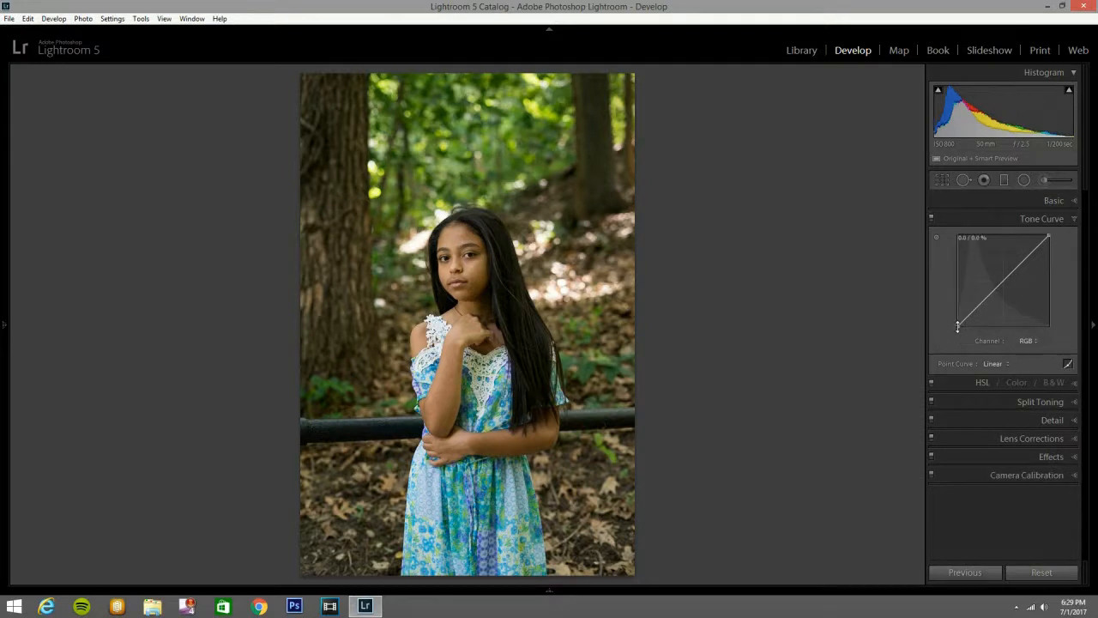
left_click_drag(957, 326, 960, 325)
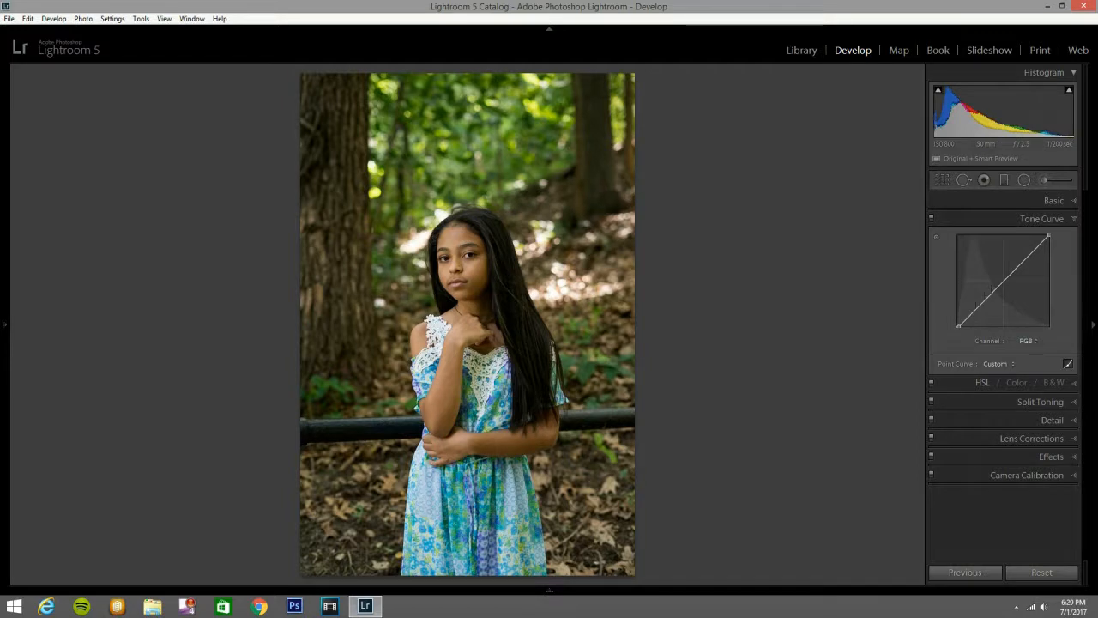
left_click_drag(990, 292, 986, 301)
left_click_drag(1020, 265, 1019, 262)
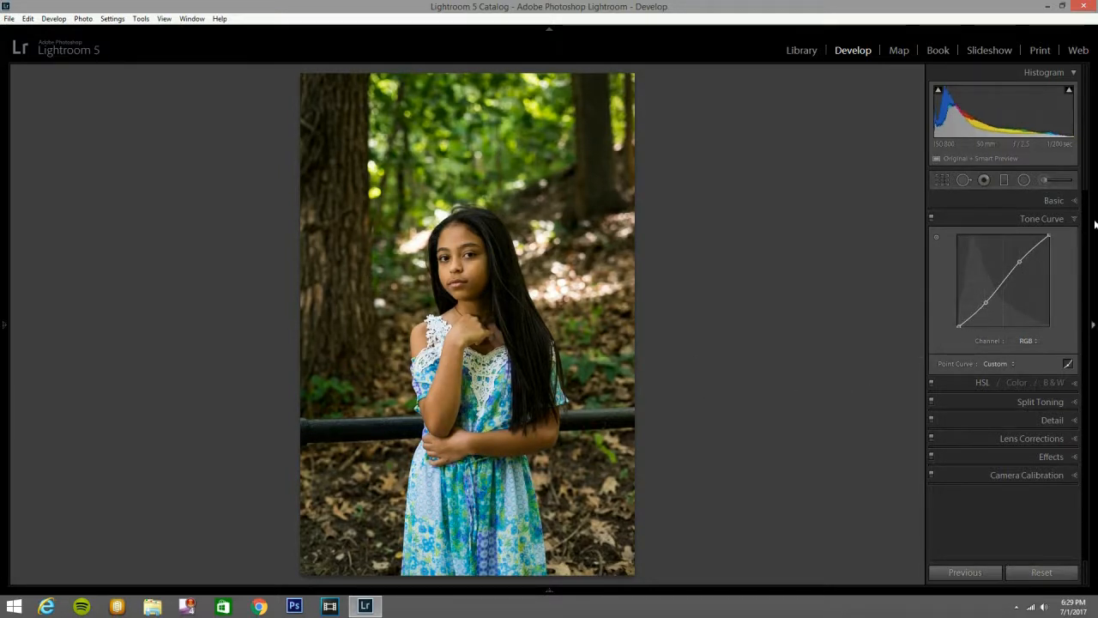
Step: Set the HSL saturation to Red -25, Orange -23, Yellow -34, Green +12 and Blue +11
left_click(1068, 386)
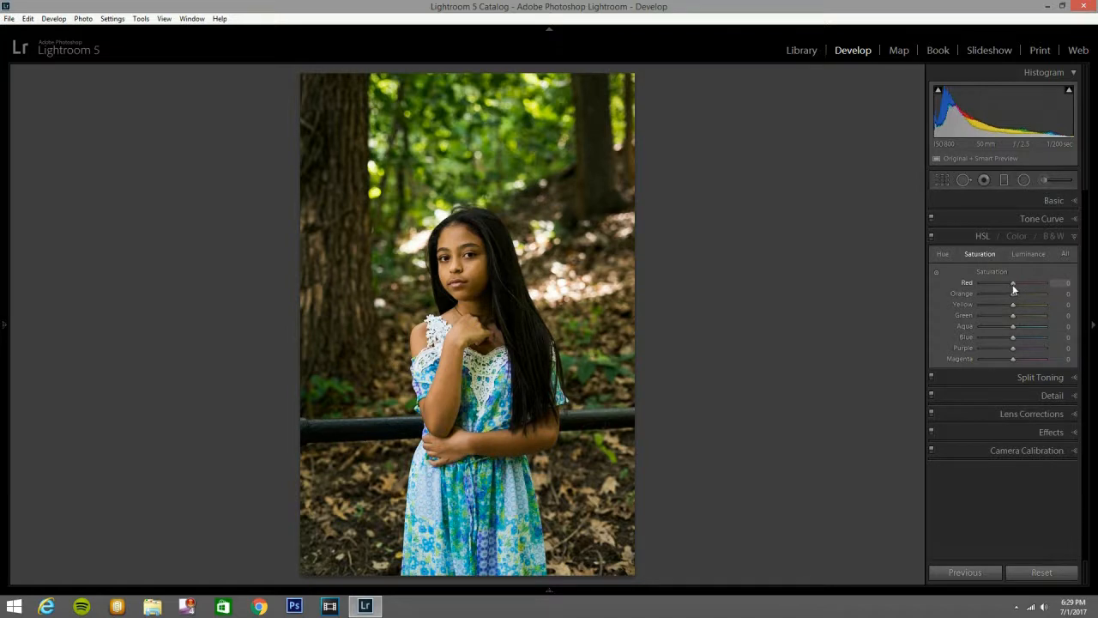
left_click_drag(1012, 292, 1010, 304)
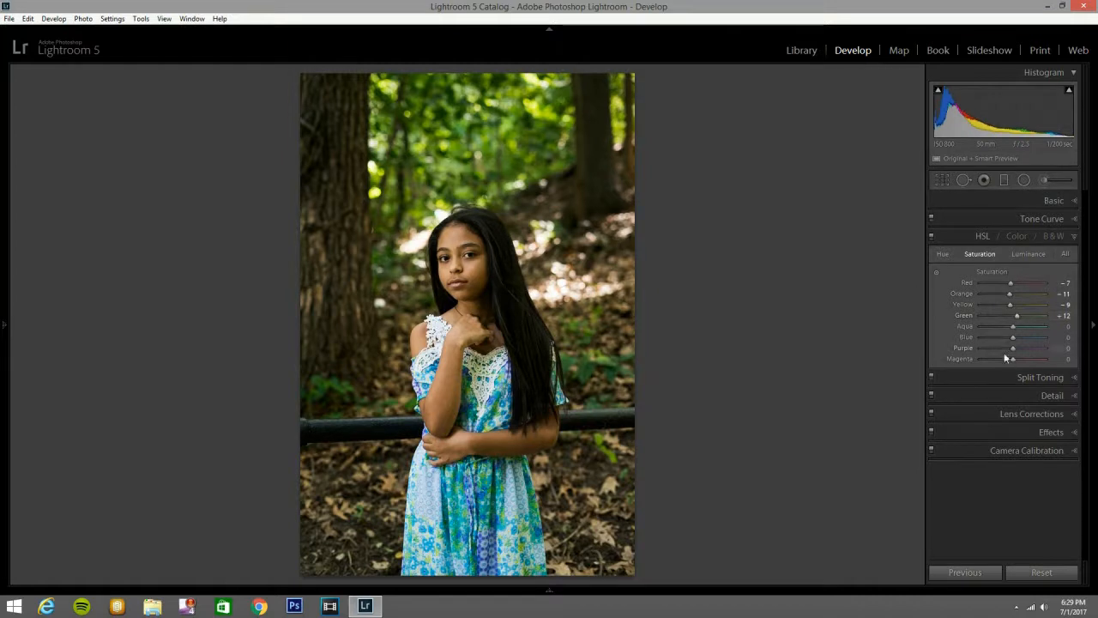
left_click_drag(1012, 337, 1018, 339)
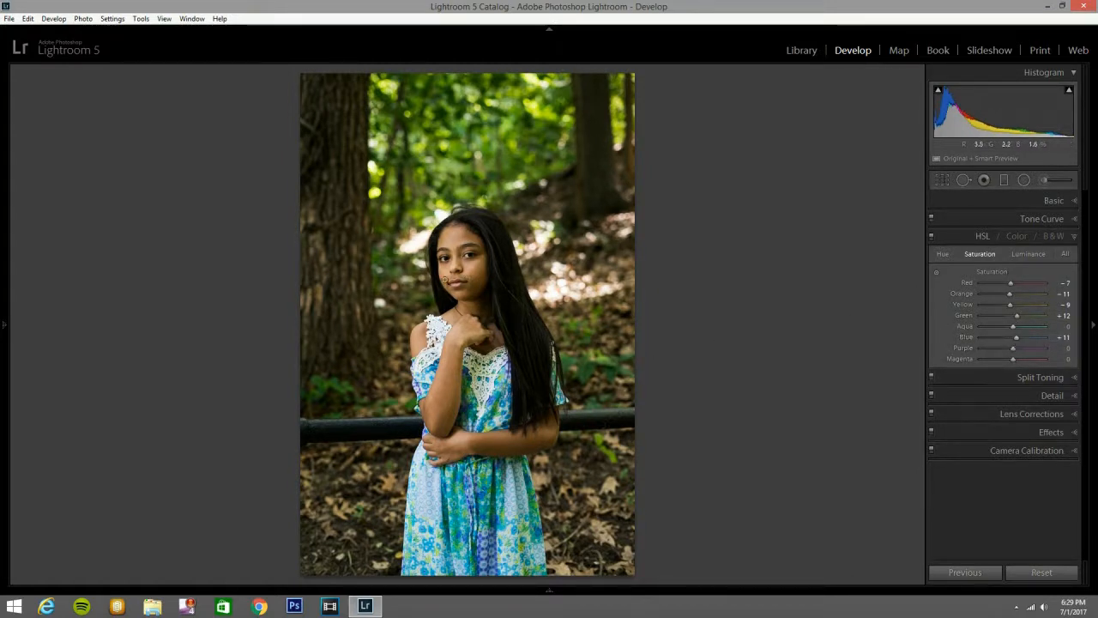
left_click(1005, 292)
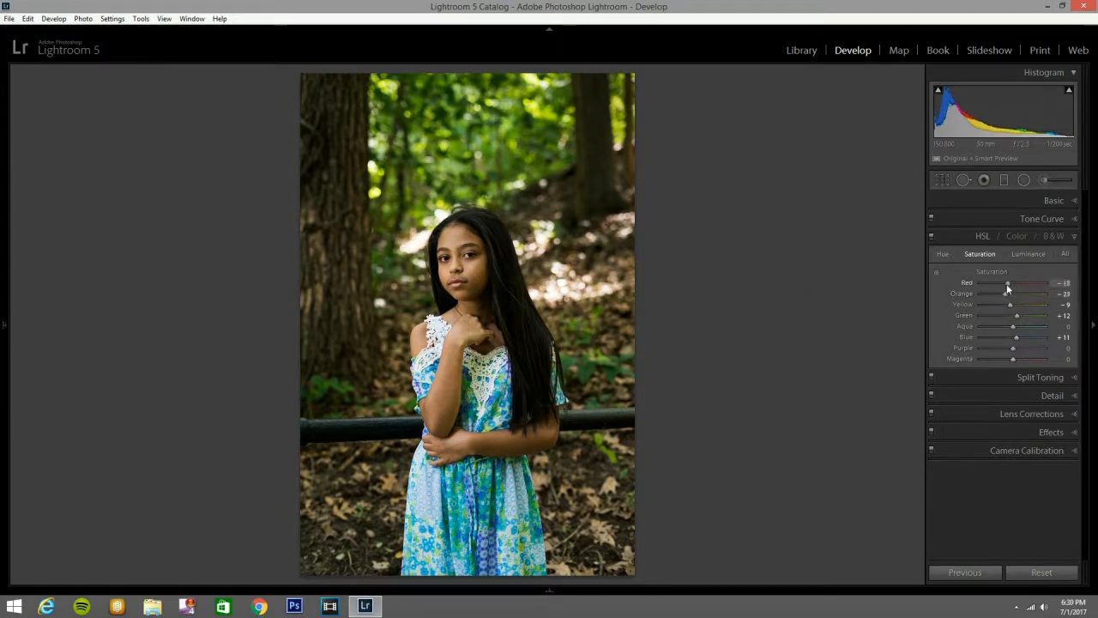
left_click_drag(1012, 308, 1004, 303)
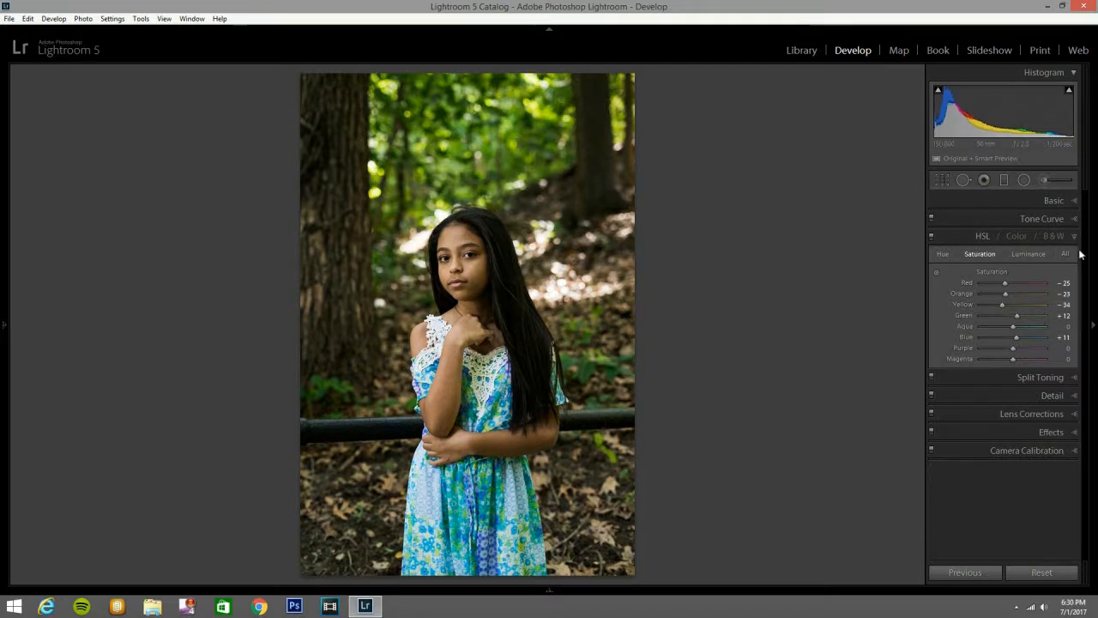
Step: Brighten the girl's skin tones with the targeted luminance adjustment on her face, reaching Orange +22 and Yellow +4
left_click(1028, 255)
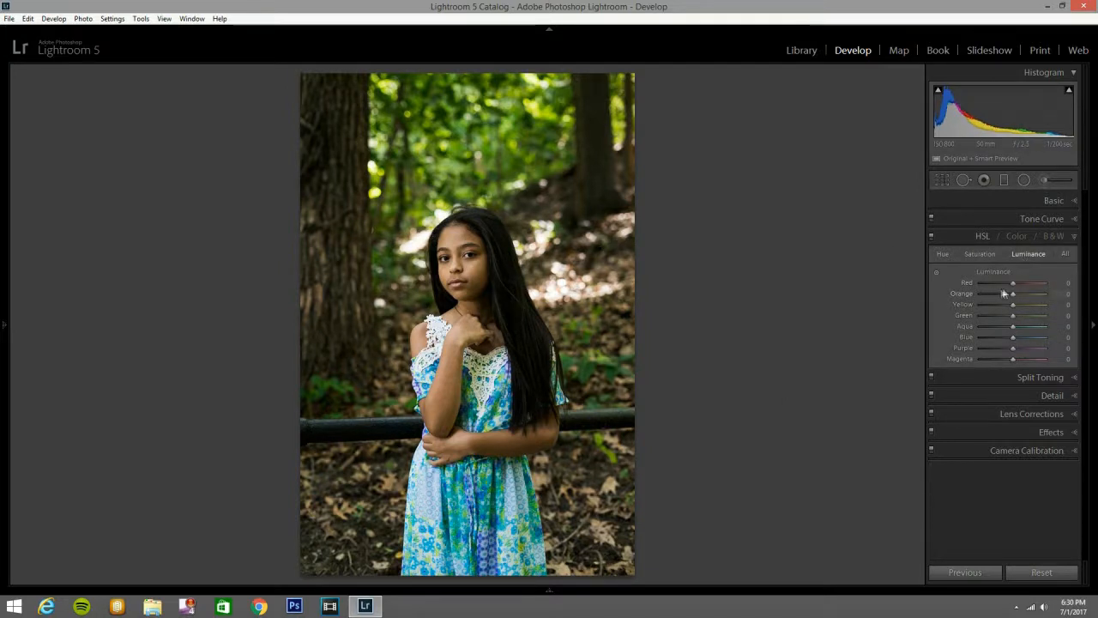
left_click(936, 273)
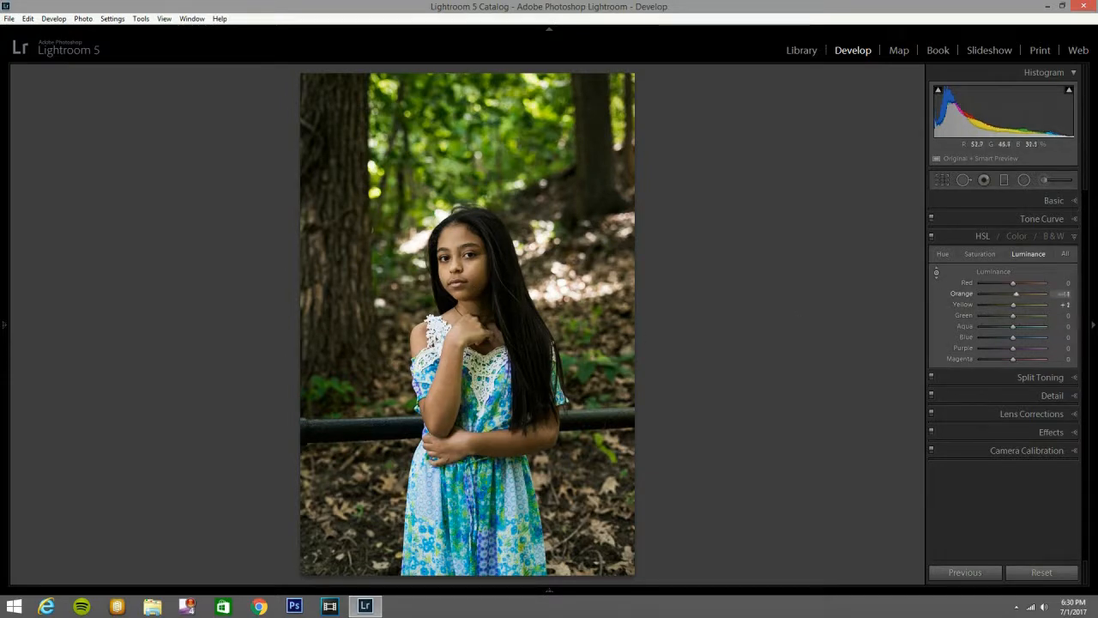
left_click_drag(463, 257, 464, 254)
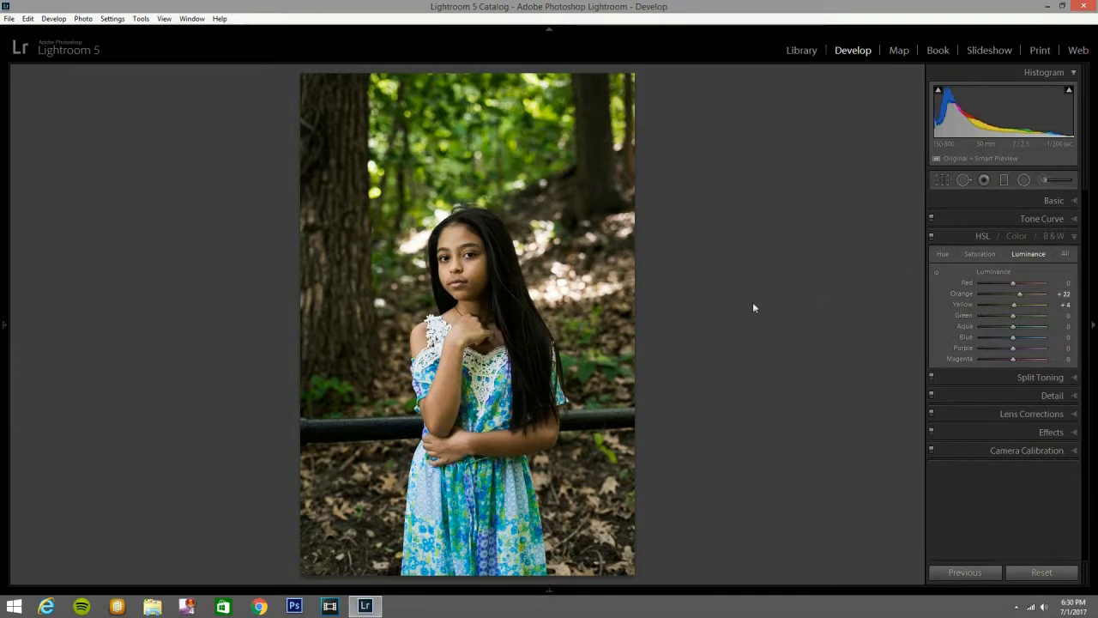
Step: Check the girl's face at close range and set the post-crop vignette Amount to -4
left_click(489, 274)
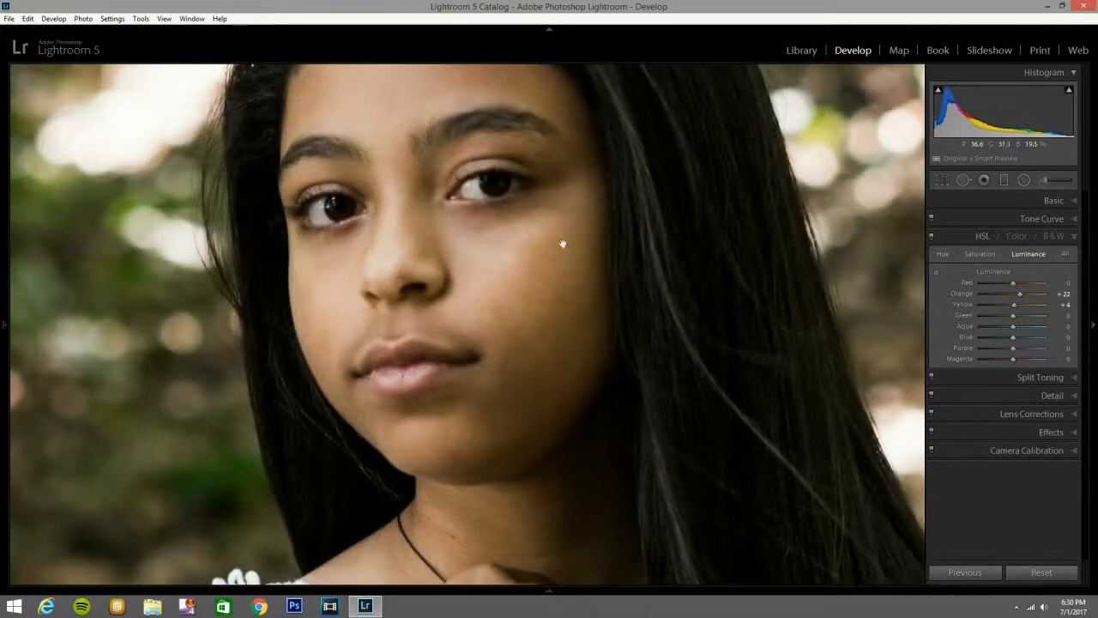
left_click(521, 339)
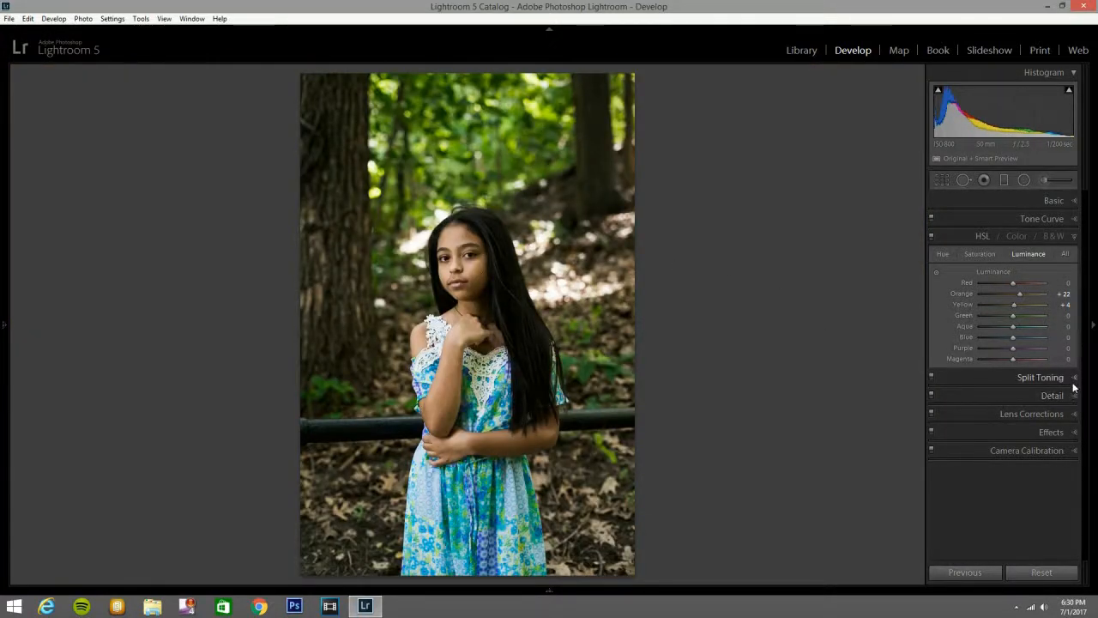
left_click(1064, 435)
left_click(1014, 350)
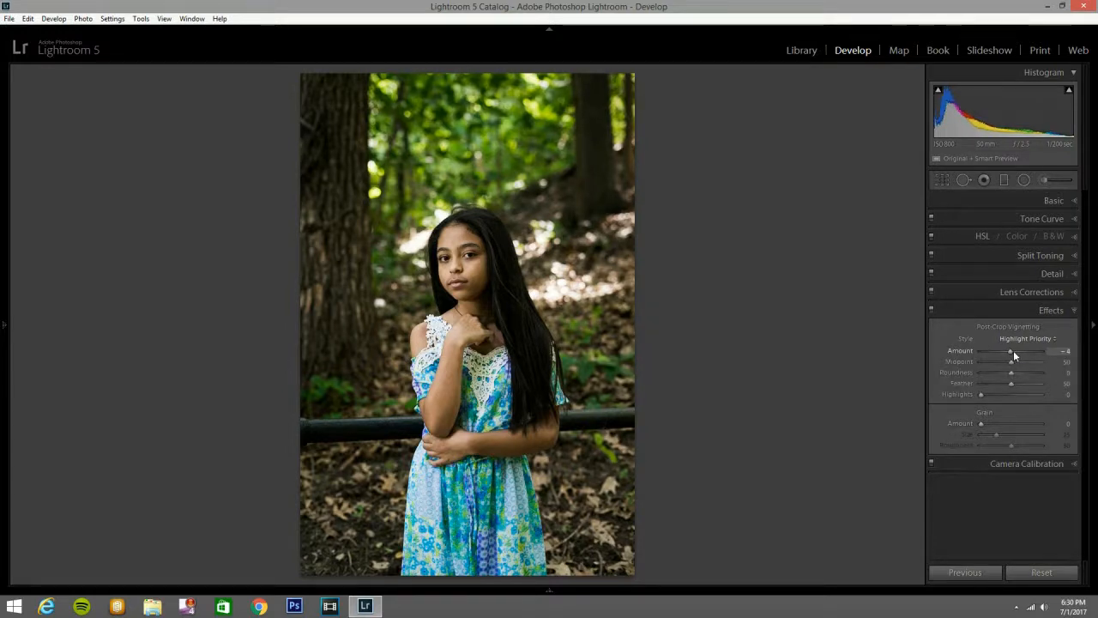
left_click(1071, 311)
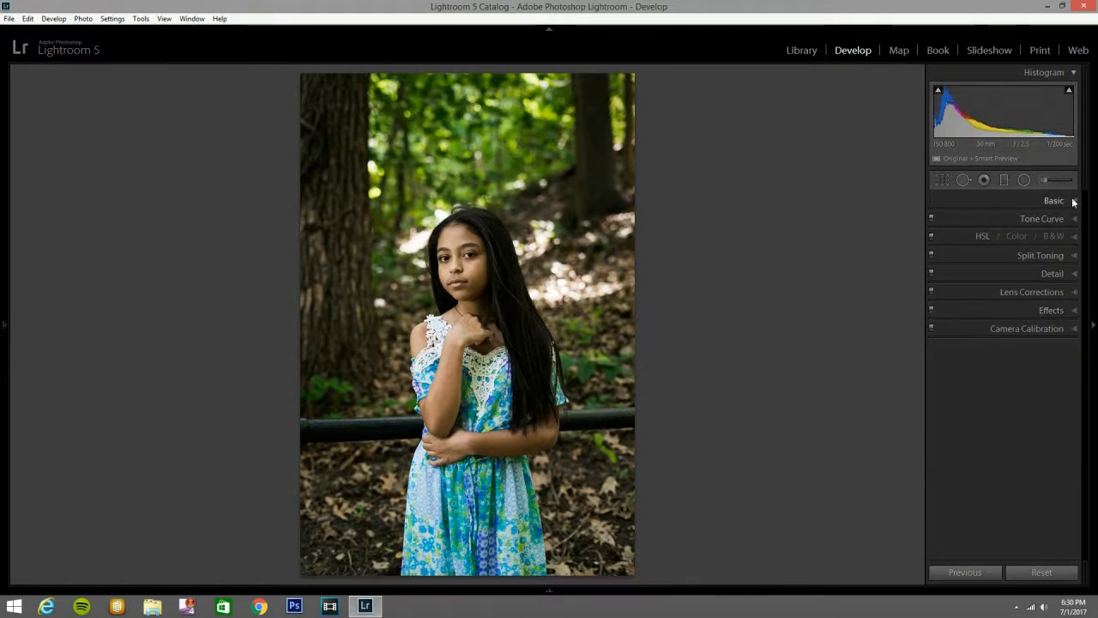
left_click(1075, 201)
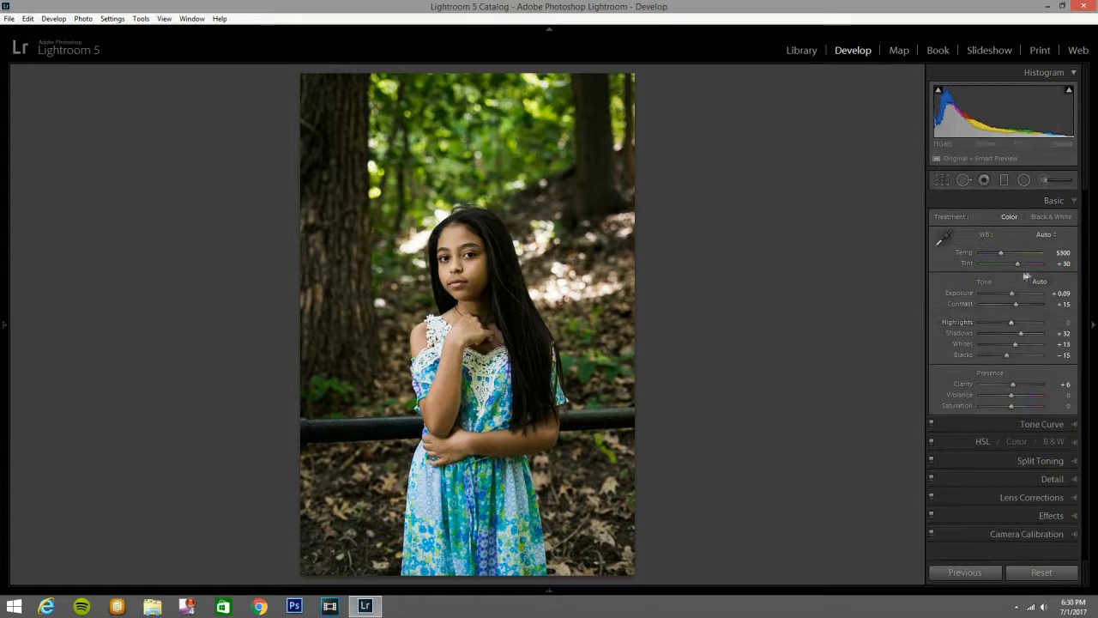
Step: Brighten the skin on the girl's face, chest and arms with an adjustment brush at Exposure 0.60, reducing the brush size to 4.0 for tighter areas
left_click(1045, 180)
scroll(463, 284, "up", 3)
scroll(463, 283, "up", 1)
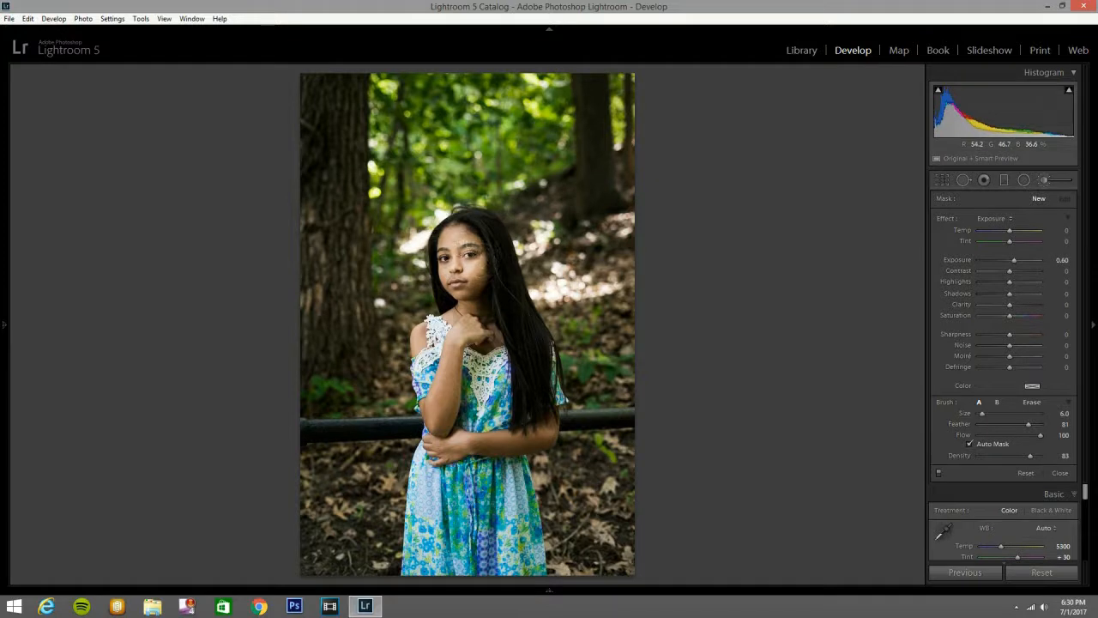
mouse_move(501, 336)
left_mouse_down()
mouse_move(475, 338)
mouse_move(437, 423)
mouse_move(466, 449)
mouse_move(533, 432)
left_mouse_up()
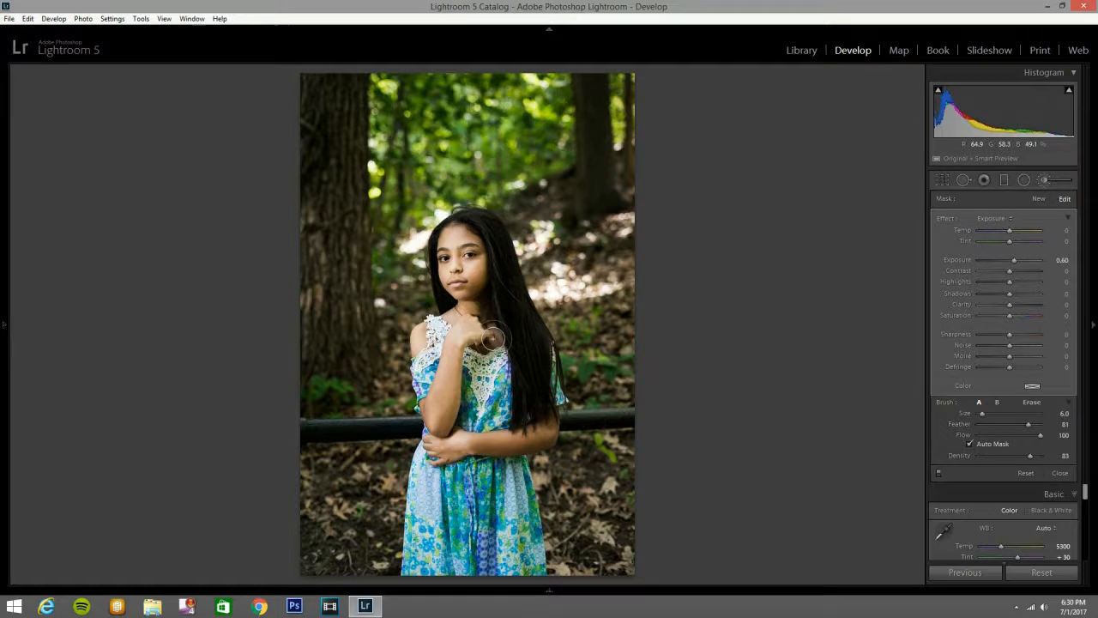
key("bracketleft")
key("bracketleft")
key("bracketleft")
mouse_move(513, 319)
left_mouse_down()
mouse_move(505, 291)
mouse_move(544, 410)
mouse_move(536, 341)
mouse_move(489, 231)
mouse_move(523, 328)
mouse_move(475, 227)
mouse_move(502, 240)
mouse_move(527, 414)
mouse_move(534, 318)
left_mouse_up()
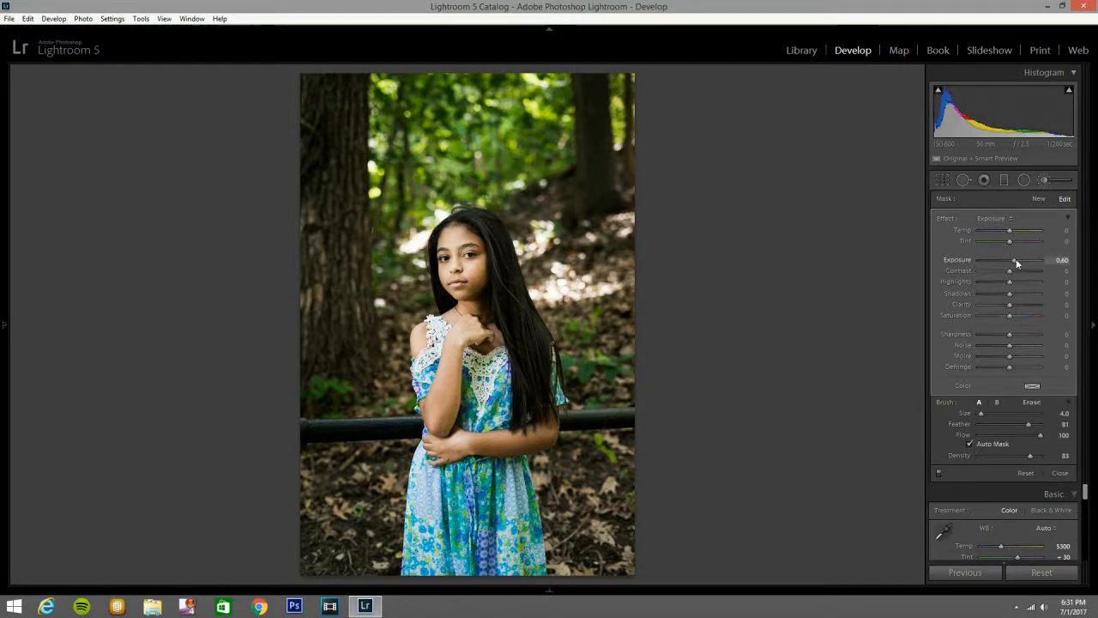
Step: Set the skin brush adjustment to Exposure 0.45, Temp -8 and Tint 8, and compare the photo before and after
left_click_drag(1016, 258, 1008, 231)
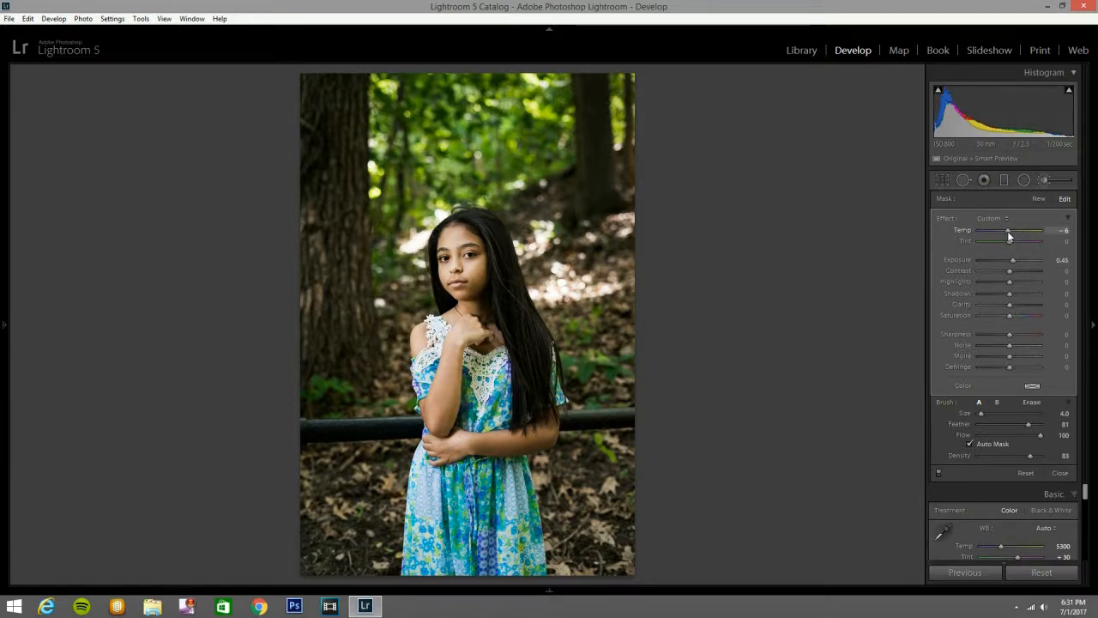
left_click_drag(1007, 236, 1008, 236)
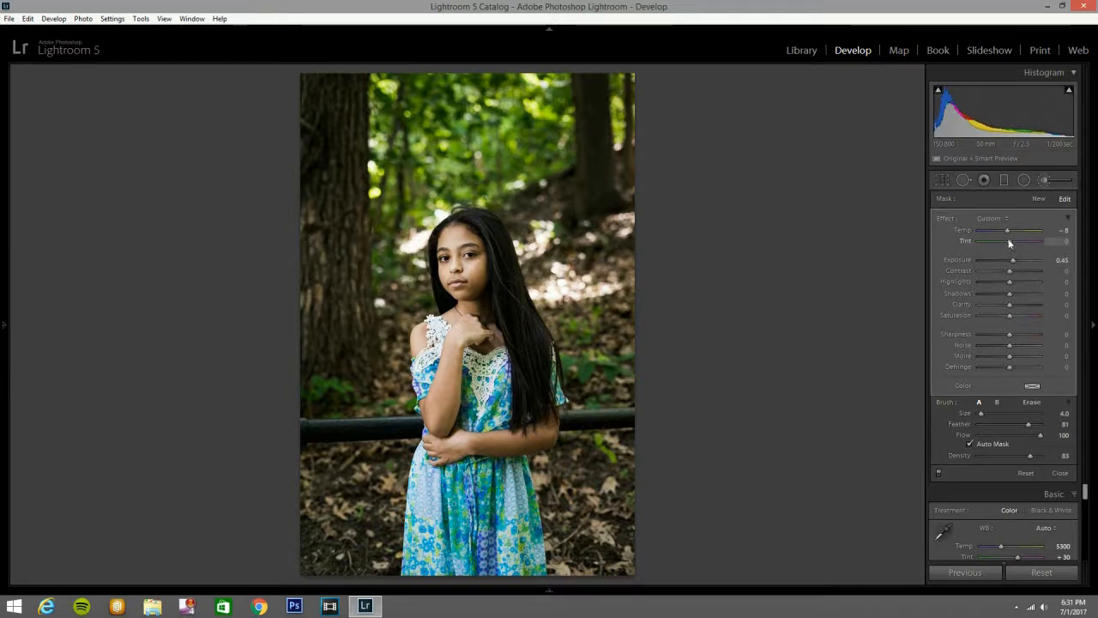
left_click_drag(1008, 242, 1010, 242)
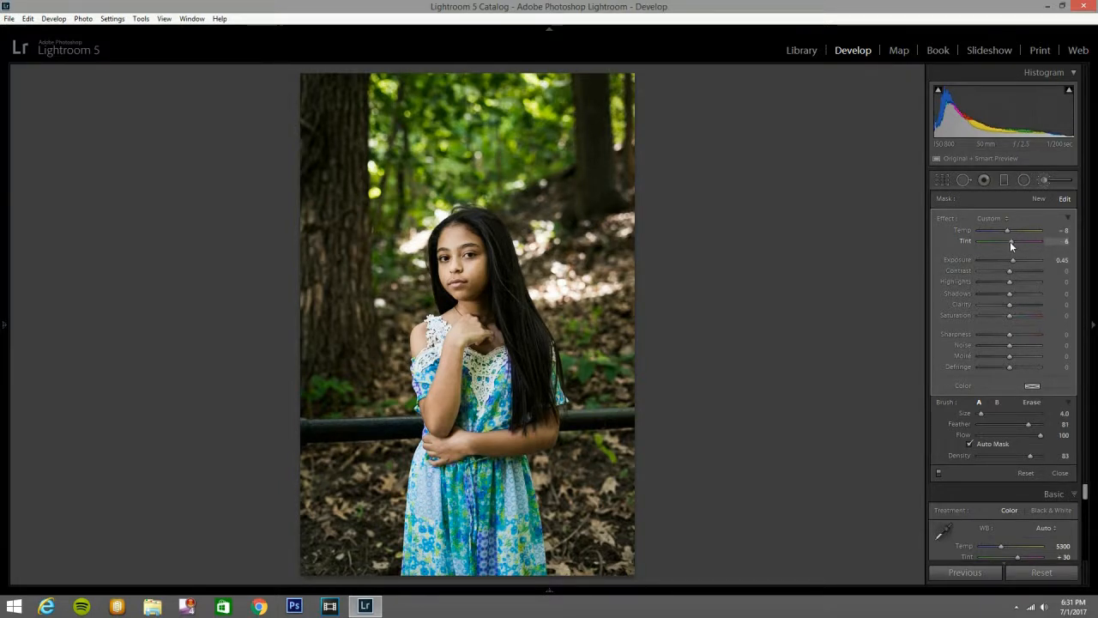
left_click_drag(1011, 244, 1012, 243)
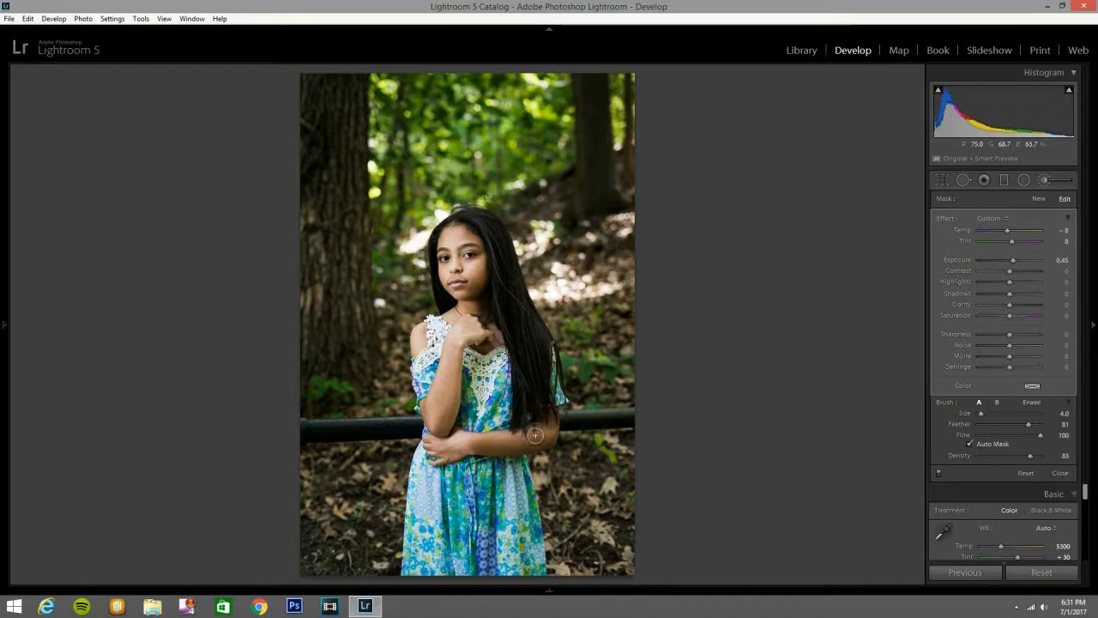
left_click(1044, 181)
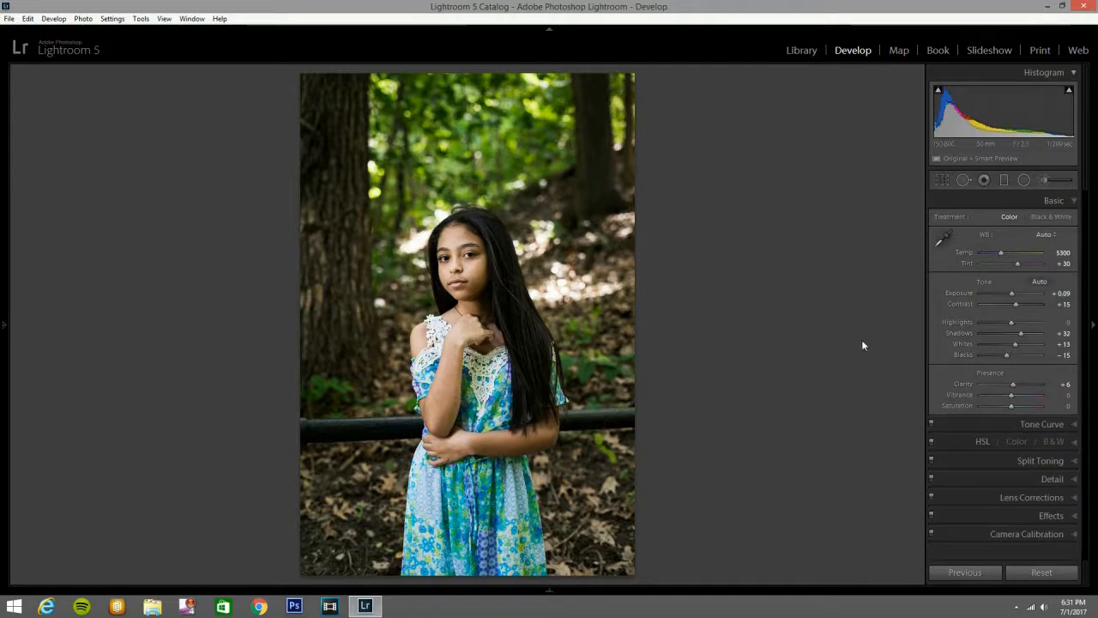
key("y")
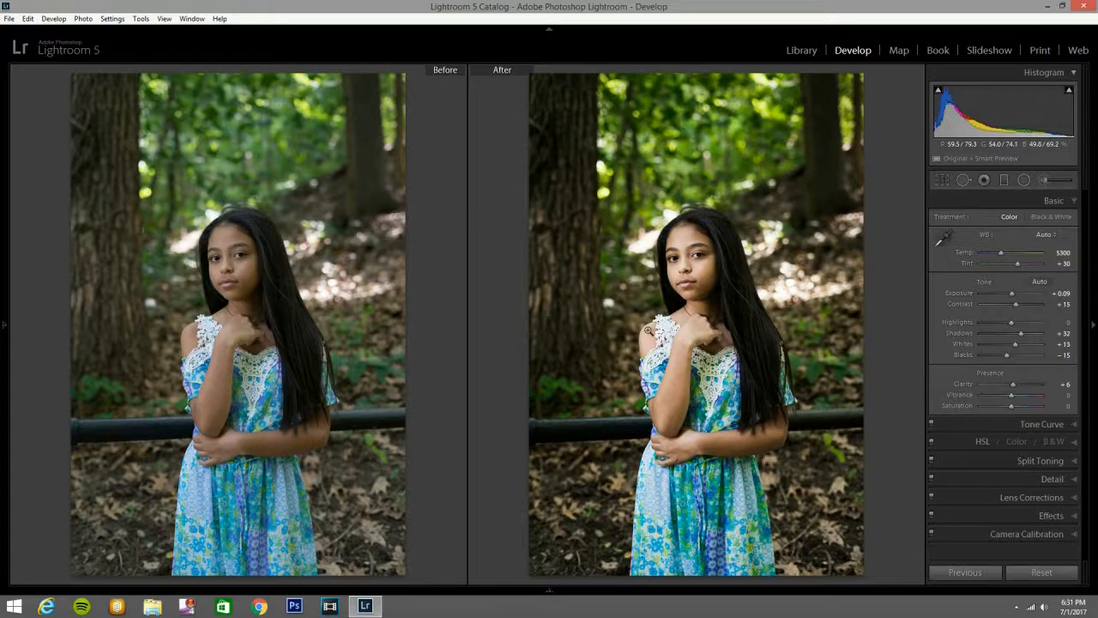
key("y")
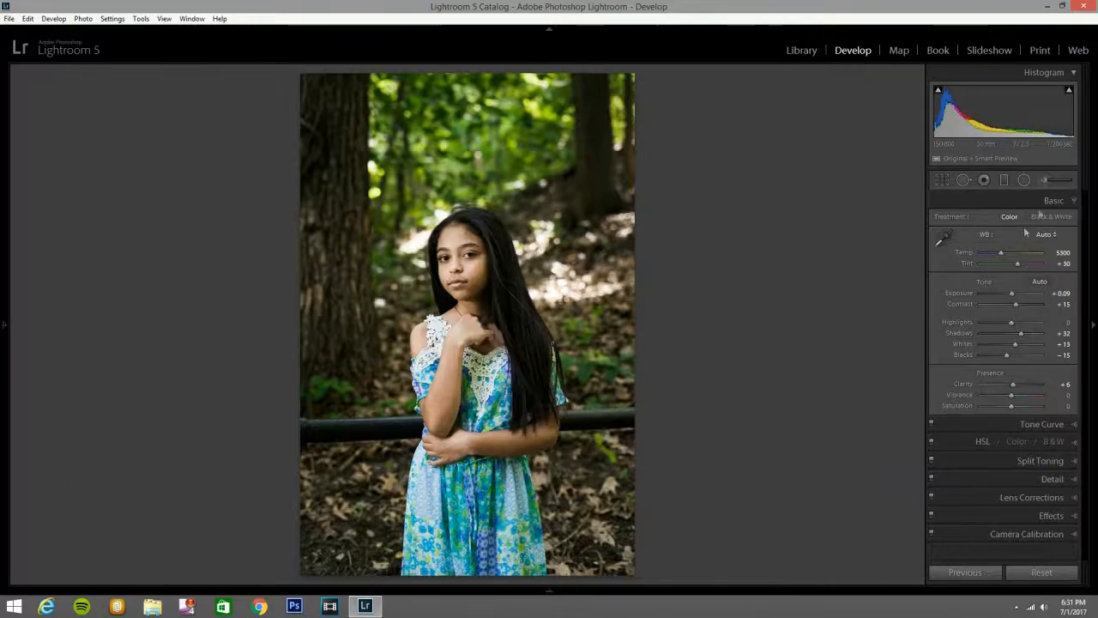
Step: Paint the woodland background around the girl with a new adjustment brush at Clarity -100 and Sharpness -100, using the mask overlay to cover missed areas
left_click(1045, 179)
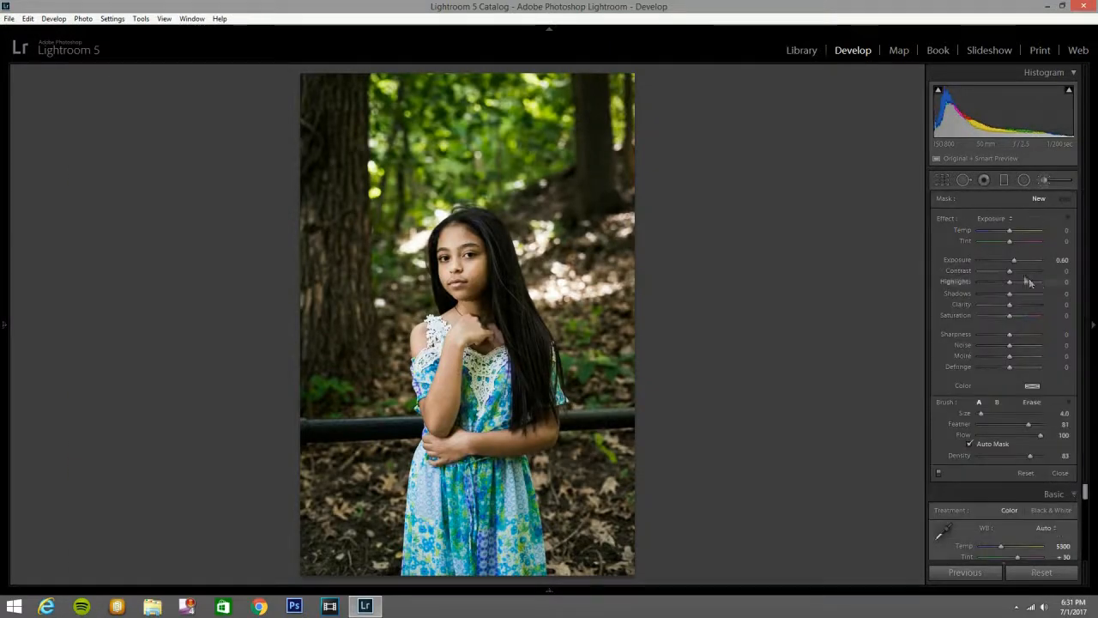
left_click(999, 218)
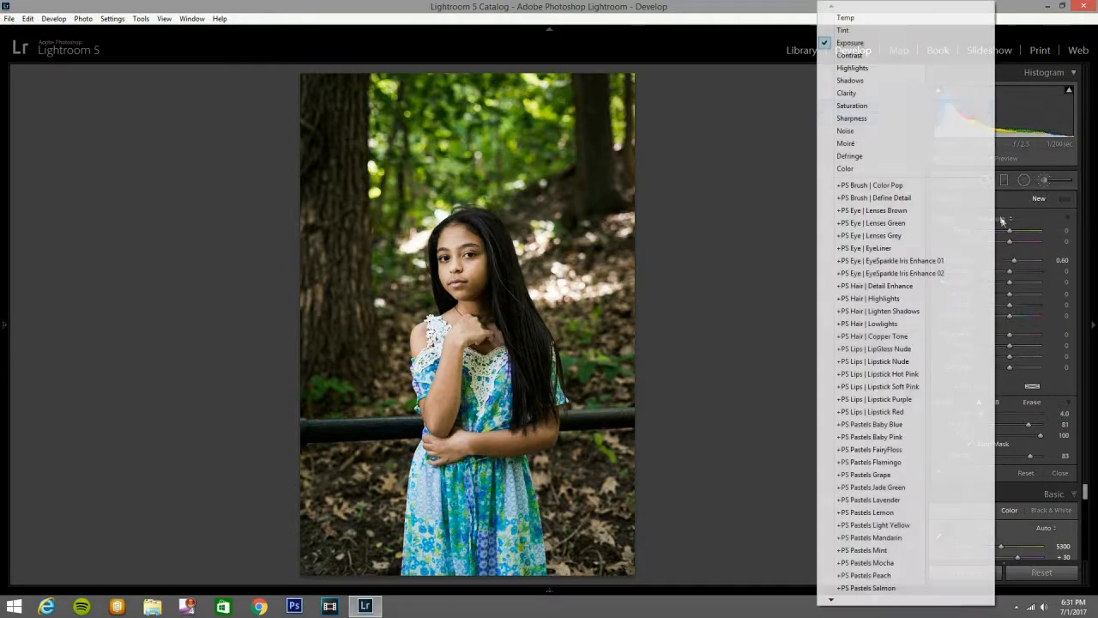
left_click(879, 93)
mouse_move(1004, 309)
left_mouse_down()
mouse_move(947, 314)
mouse_move(940, 346)
left_mouse_up()
scroll(568, 230, "up", 6)
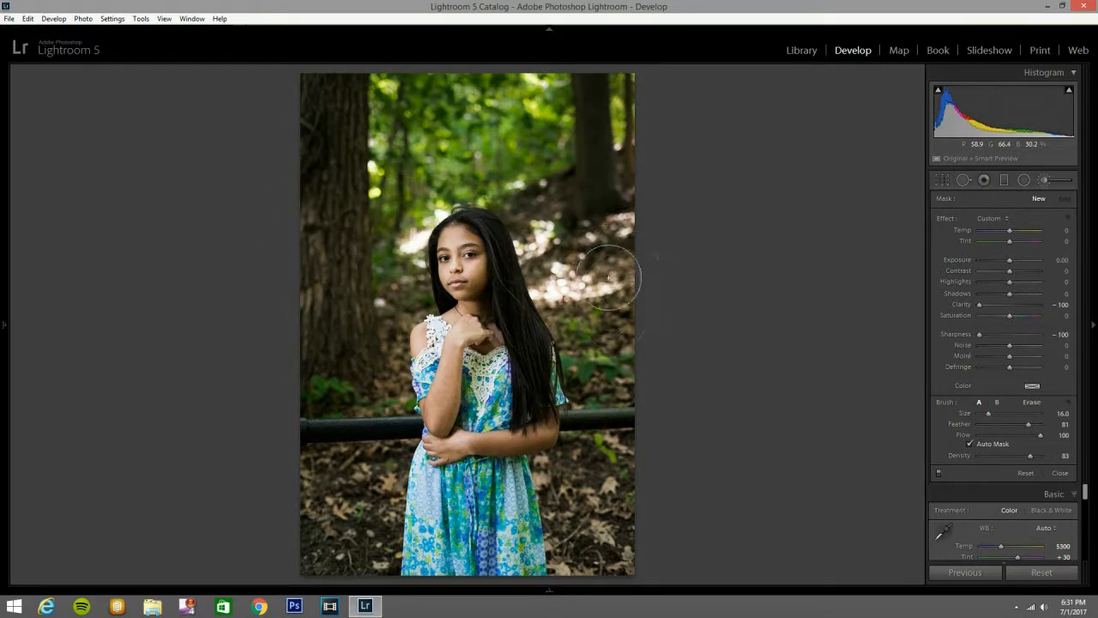
mouse_move(634, 449)
left_mouse_down()
mouse_move(626, 520)
mouse_move(588, 477)
mouse_move(601, 536)
left_mouse_up()
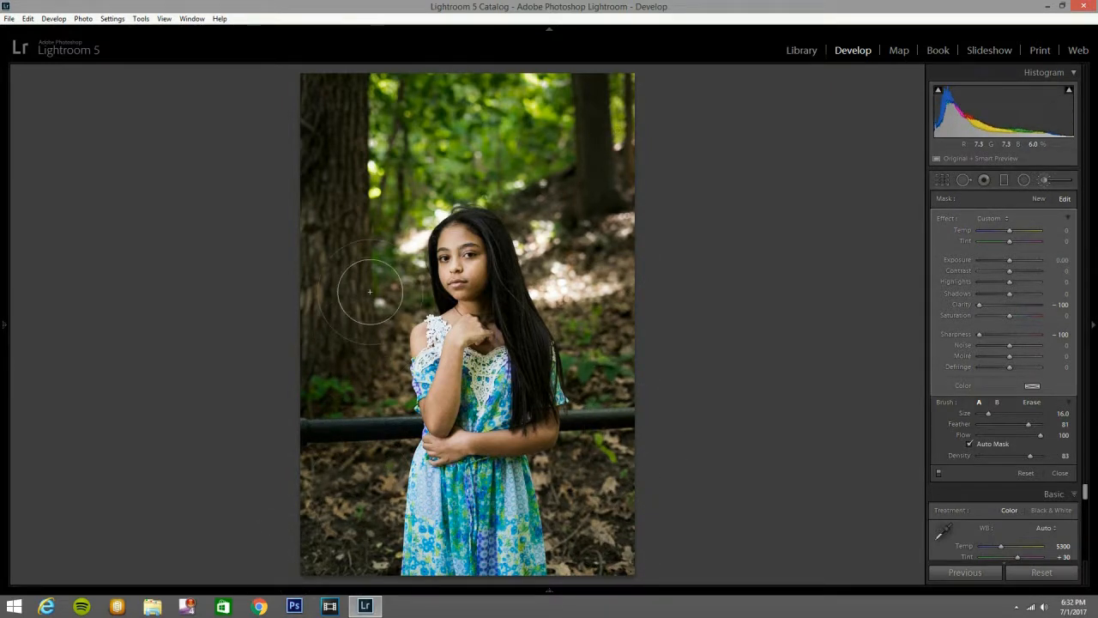
key("o")
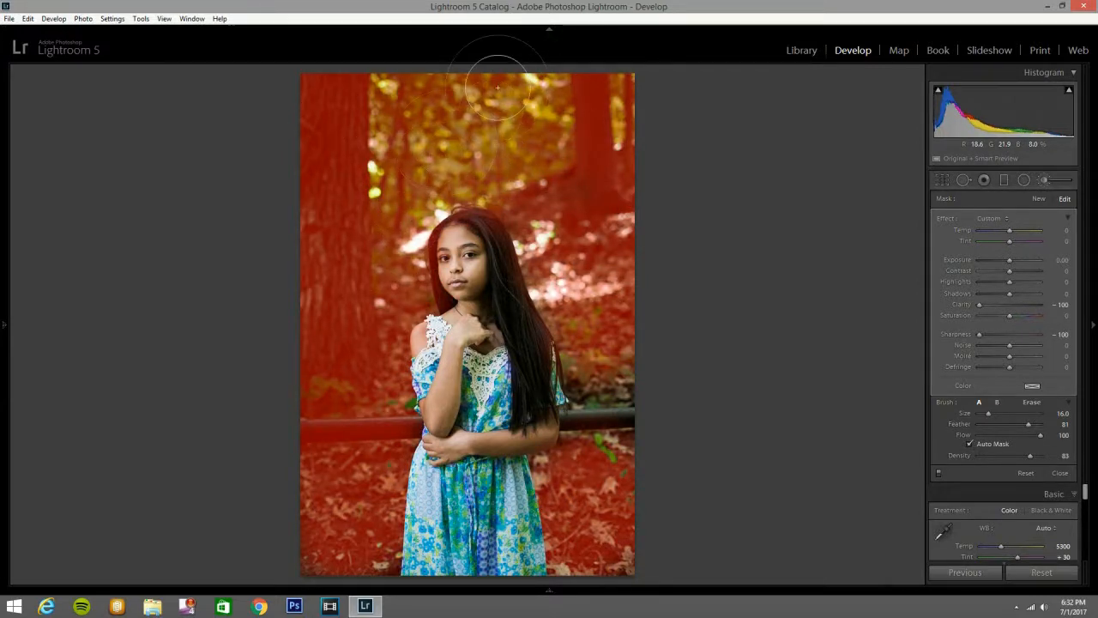
mouse_move(608, 483)
left_mouse_down()
mouse_move(625, 454)
mouse_move(612, 574)
mouse_move(643, 503)
mouse_move(611, 481)
left_mouse_up()
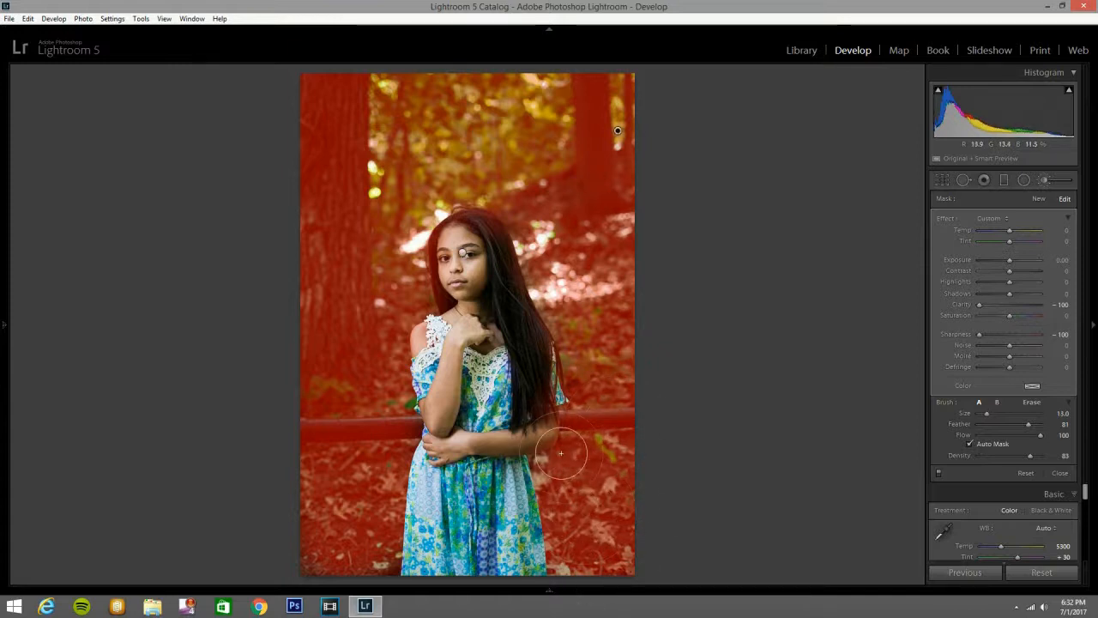
Step: Erase the background mask from the girl's hair and head edges with smaller brush sizes, and hide the mask overlay
key("bracketleft")
key("bracketleft")
key("alt")
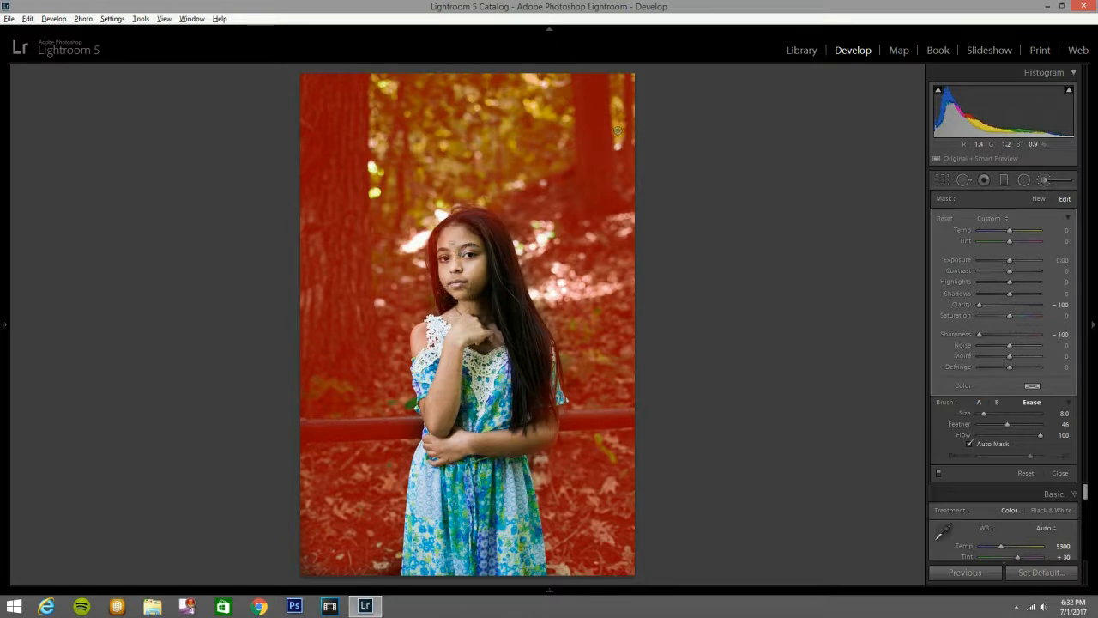
mouse_move(472, 224)
left_mouse_down()
mouse_move(497, 286)
mouse_move(500, 240)
mouse_move(536, 345)
mouse_move(541, 407)
left_mouse_up()
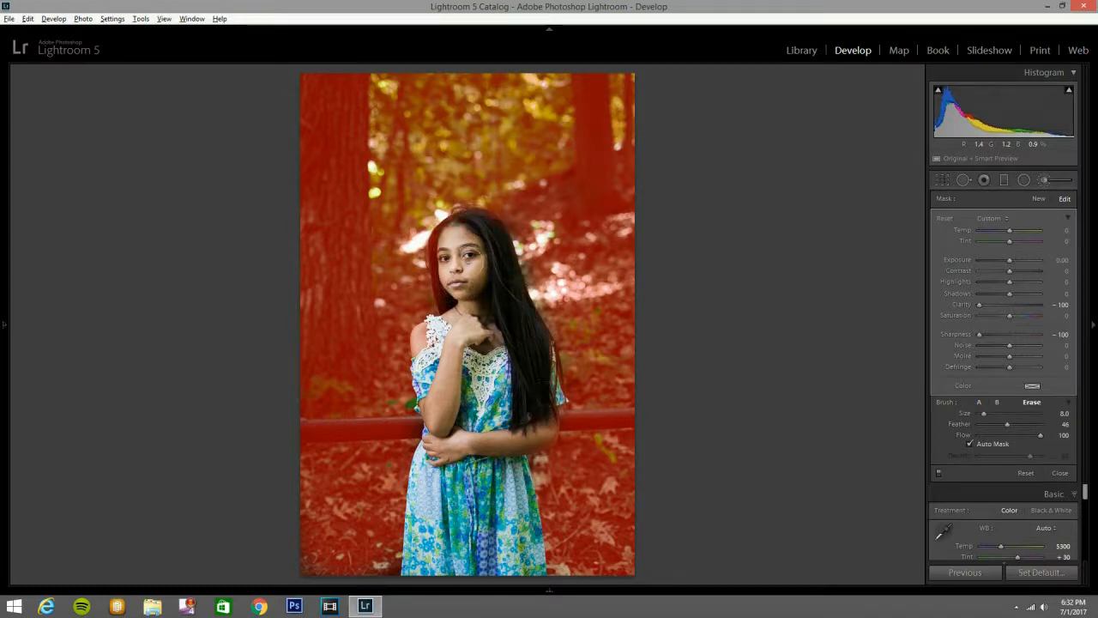
mouse_move(453, 225)
left_mouse_down()
mouse_move(434, 257)
mouse_move(439, 305)
mouse_move(436, 258)
mouse_move(455, 225)
mouse_move(436, 256)
left_mouse_up()
key("bracketleft")
key("bracketleft")
mouse_move(438, 238)
left_mouse_down()
mouse_move(441, 289)
mouse_move(434, 264)
left_mouse_up()
mouse_move(463, 224)
left_mouse_down()
mouse_move(499, 233)
mouse_move(470, 220)
left_mouse_up()
key("bracketright")
key("bracketright")
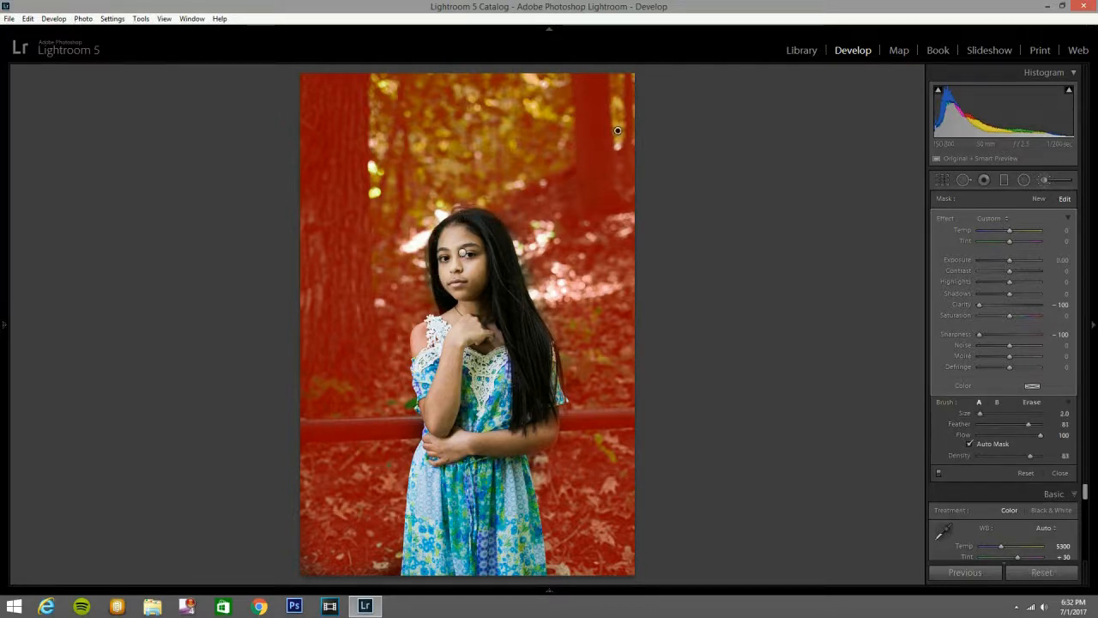
key("alt")
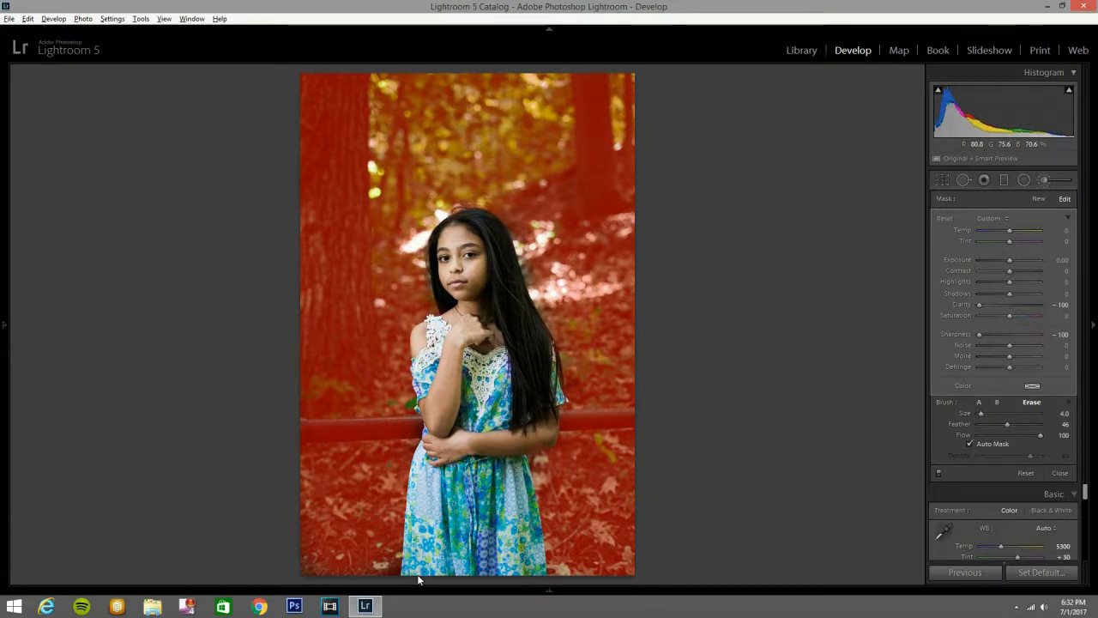
key("o")
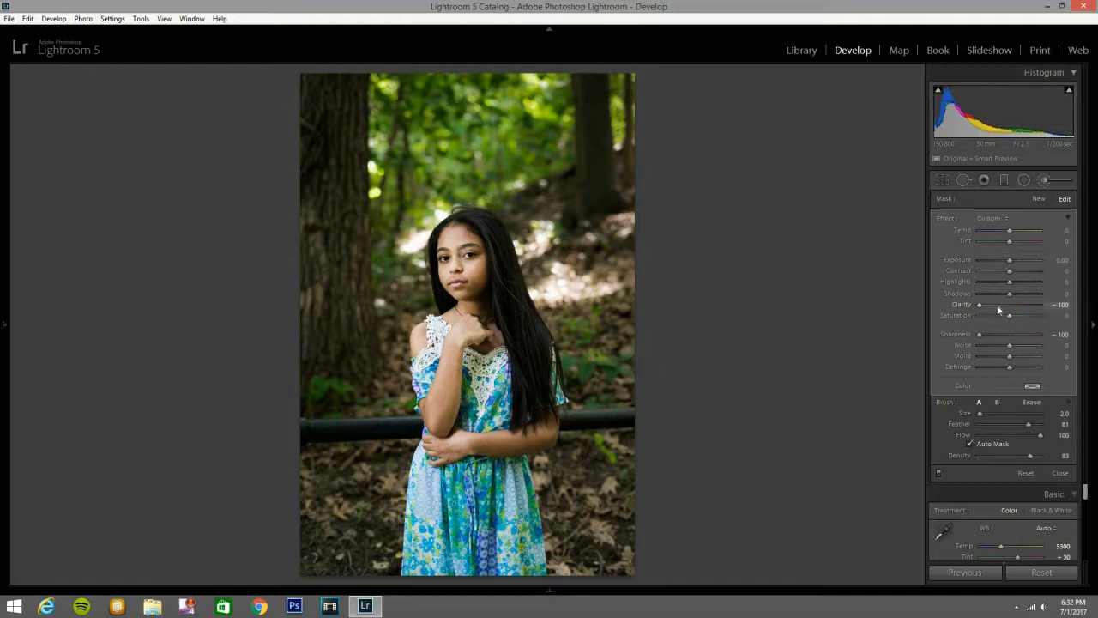
Step: Set the background brush adjustment to Clarity -38, Sharpness -55, Exposure -0.38 and Highlights -100
left_click_drag(998, 304, 997, 334)
left_click_drag(1010, 260, 1007, 261)
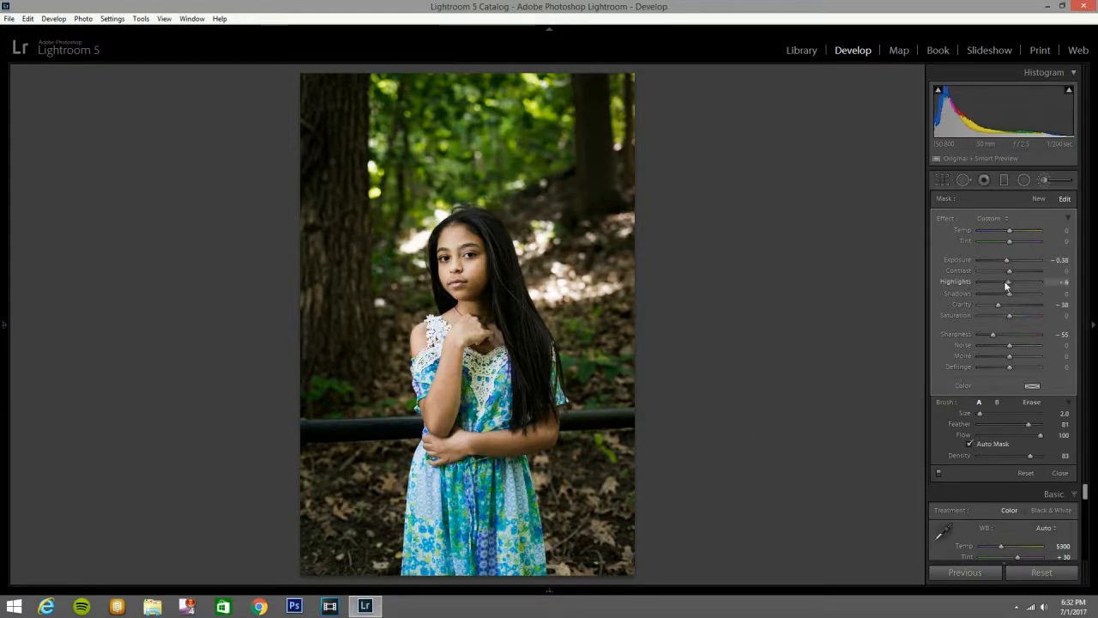
left_click_drag(991, 284, 924, 281)
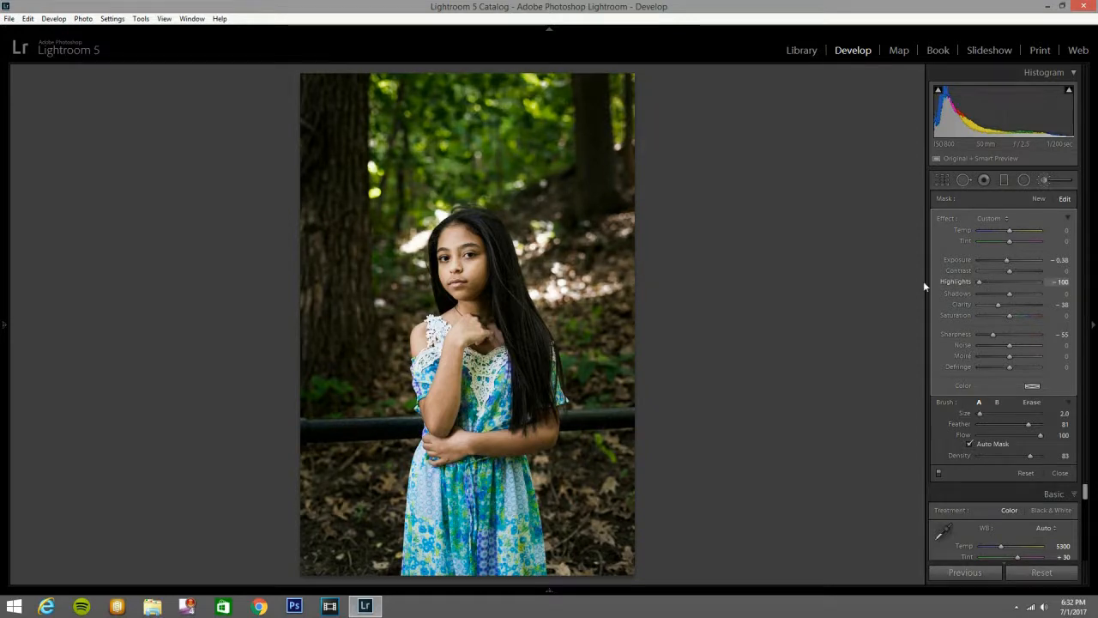
left_click(1044, 180)
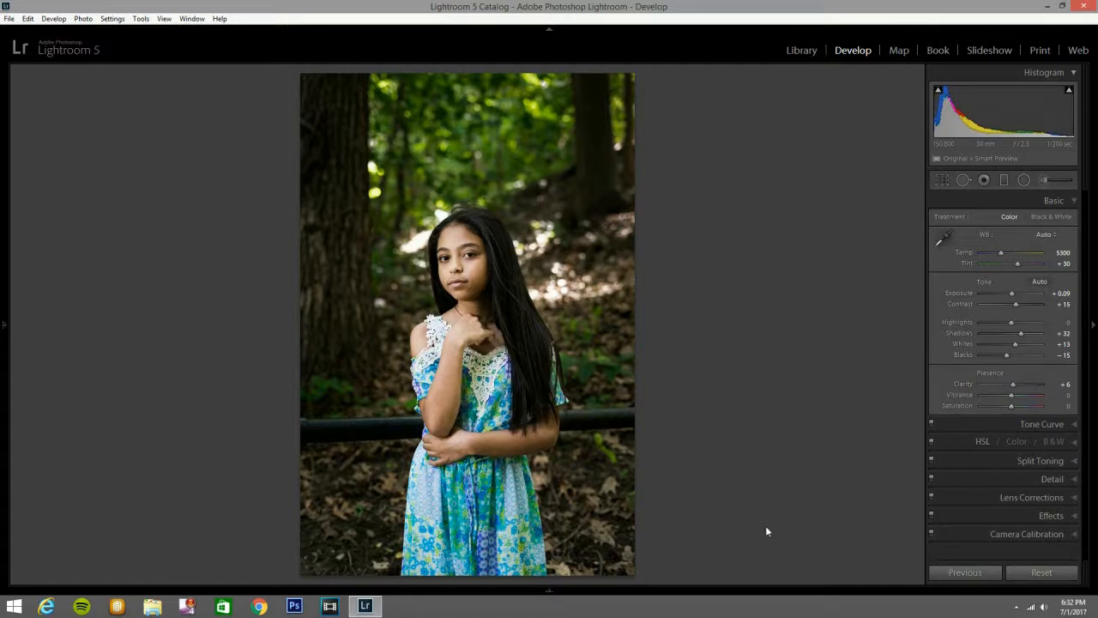
Step: Paint the skin on the girl's face, chest and arms with a new adjustment brush using the 21 Skin Softener preset
left_click(1044, 179)
left_click(1006, 220)
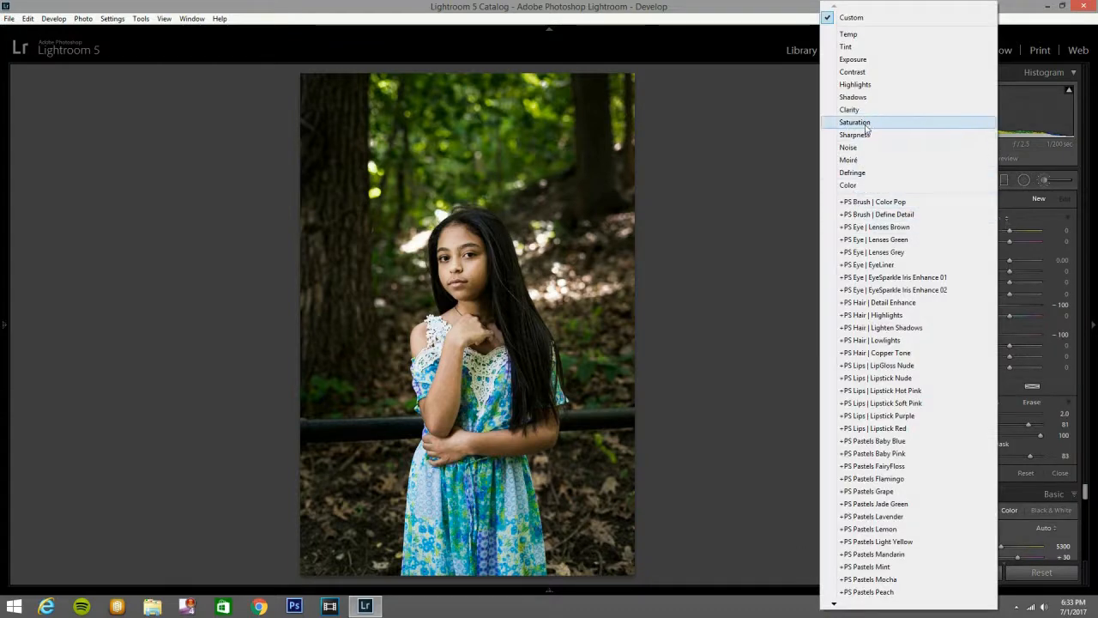
mouse_move(831, 604)
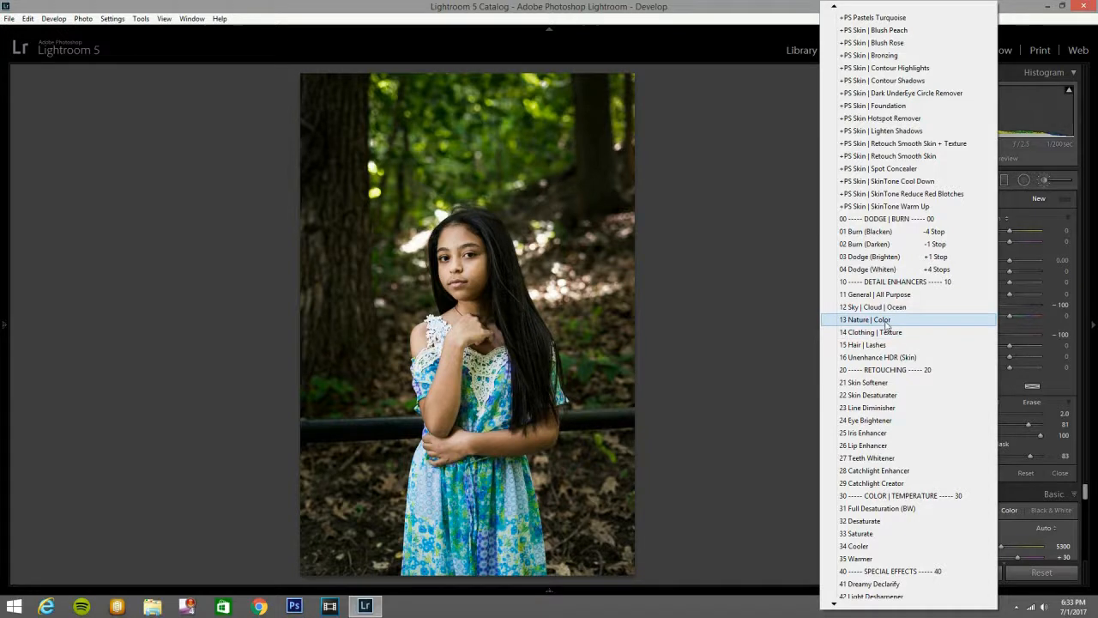
left_click(866, 383)
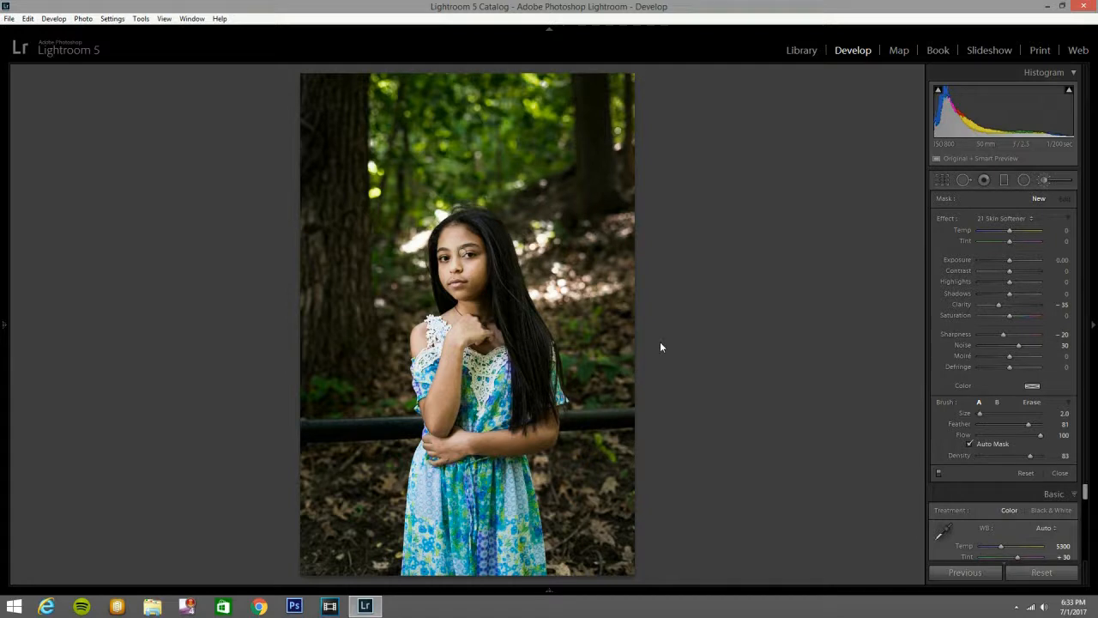
key("bracketright")
key("bracketright")
mouse_move(524, 451)
left_mouse_down()
mouse_move(548, 429)
mouse_move(545, 403)
left_mouse_up()
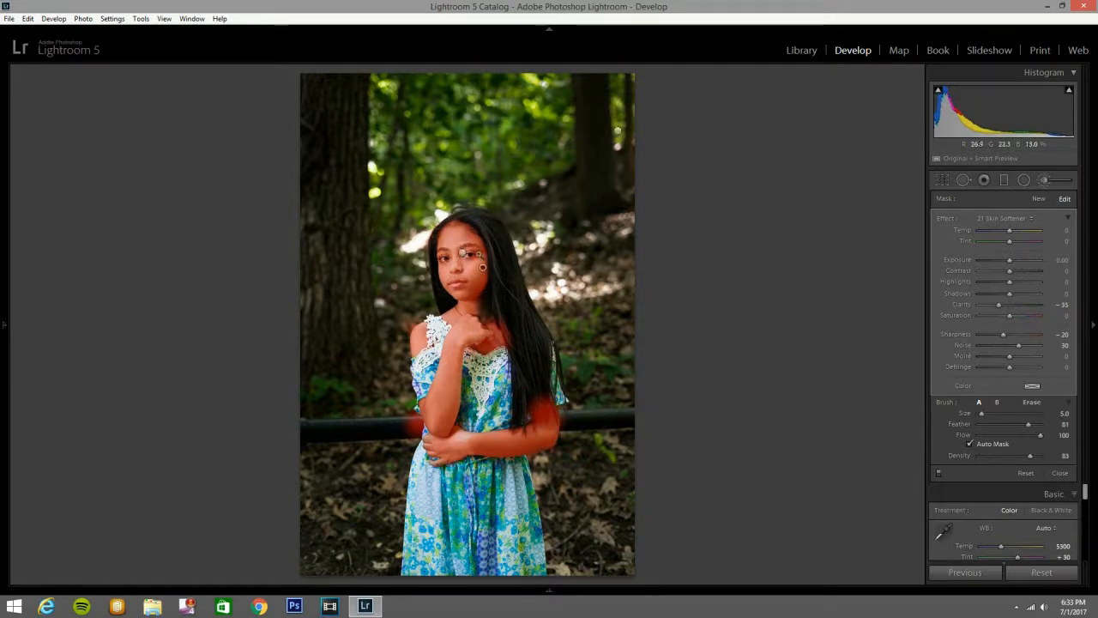
Step: Erase the skin-softening mask from the fully lit eye nearer the long hair with a size 4 brush
key("z")
key("bracketleft")
key("bracketleft")
key("bracketleft")
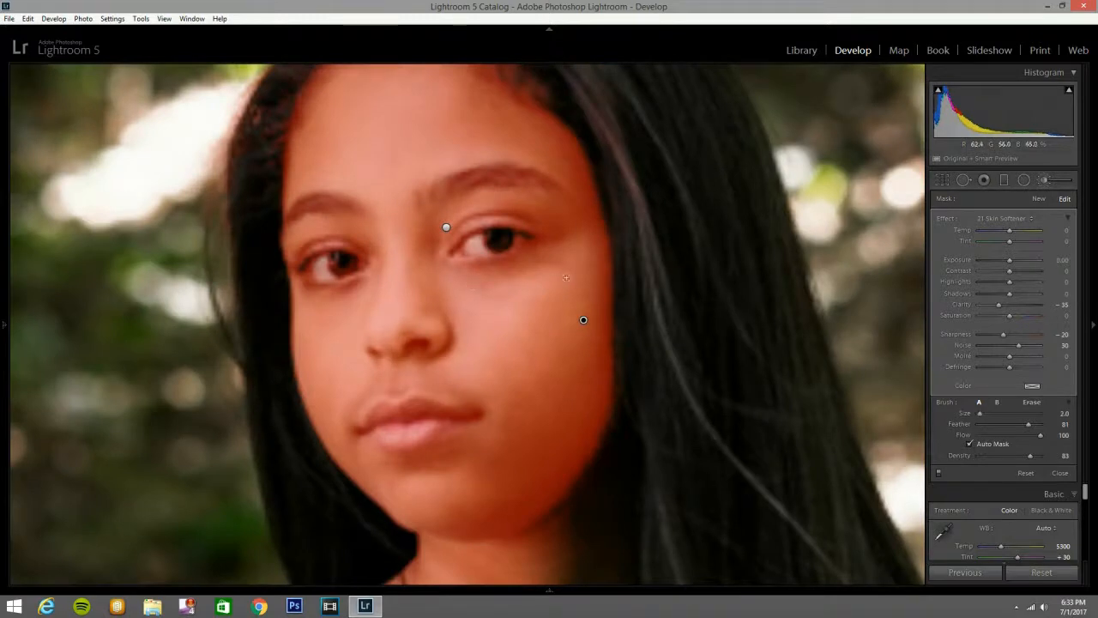
key("bracketleft")
key("bracketleft")
left_click_drag(460, 250, 518, 236)
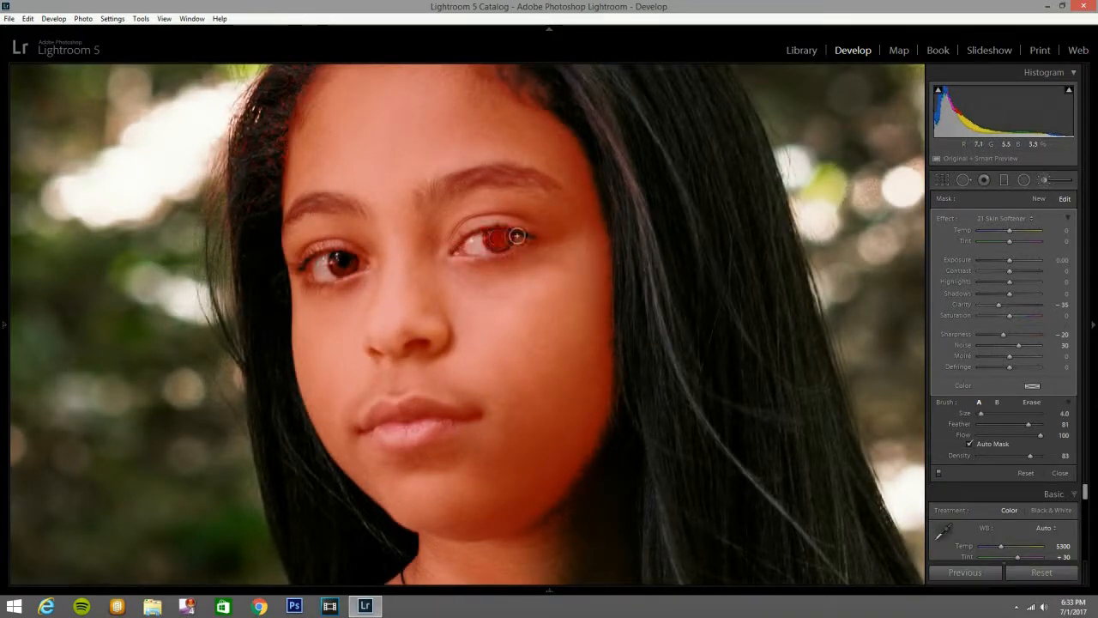
key("alt")
mouse_move(515, 238)
left_mouse_down()
mouse_move(460, 248)
mouse_move(521, 242)
mouse_move(520, 234)
mouse_move(500, 249)
mouse_move(527, 237)
left_mouse_up()
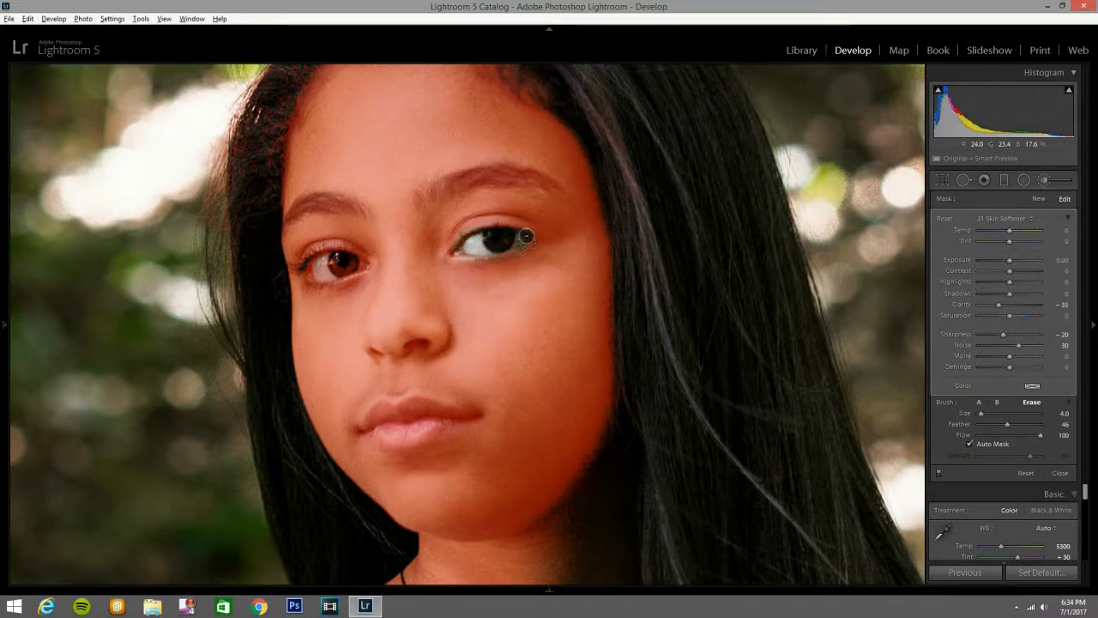
Step: Erase the skin-softening mask from both eyebrows, the other eye, the lips and the nostrils
mouse_move(438, 199)
left_mouse_down()
mouse_move(524, 172)
mouse_move(549, 183)
mouse_move(439, 188)
left_mouse_up()
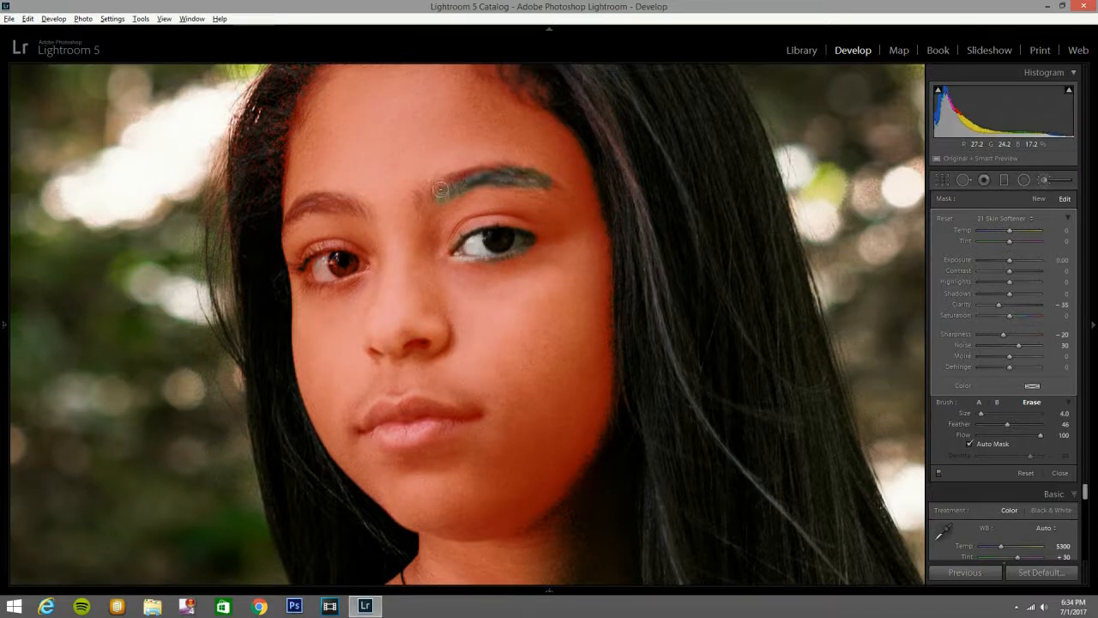
mouse_move(345, 207)
left_mouse_down()
mouse_move(288, 219)
mouse_move(353, 207)
left_mouse_up()
mouse_move(349, 259)
left_mouse_down()
mouse_move(310, 268)
mouse_move(364, 267)
mouse_move(314, 277)
mouse_move(313, 267)
mouse_move(364, 265)
mouse_move(312, 261)
mouse_move(351, 267)
left_mouse_up()
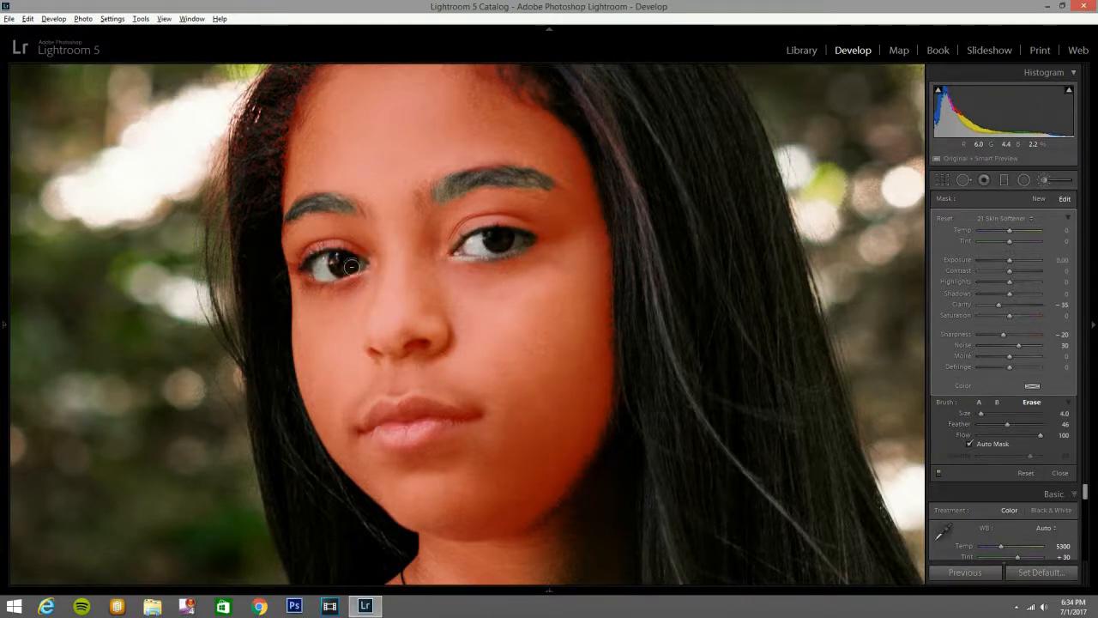
mouse_move(431, 404)
left_mouse_down()
mouse_move(466, 416)
mouse_move(380, 436)
mouse_move(431, 435)
mouse_move(445, 422)
mouse_move(400, 417)
mouse_move(447, 415)
mouse_move(364, 435)
mouse_move(421, 417)
mouse_move(403, 417)
mouse_move(375, 423)
mouse_move(440, 421)
mouse_move(385, 427)
left_mouse_up()
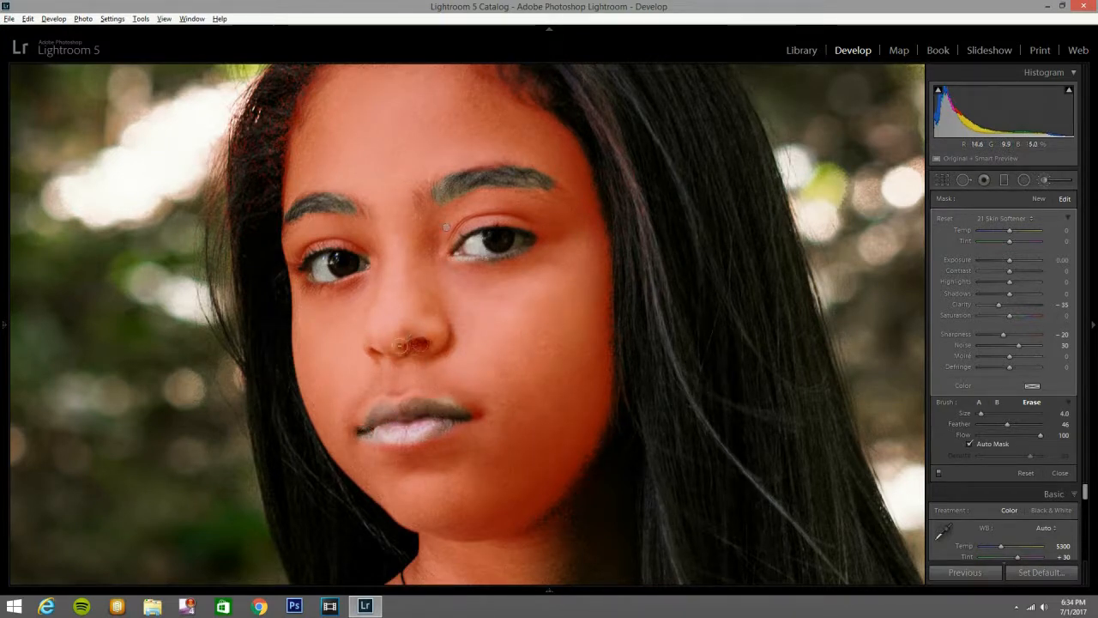
left_click_drag(412, 347, 422, 345)
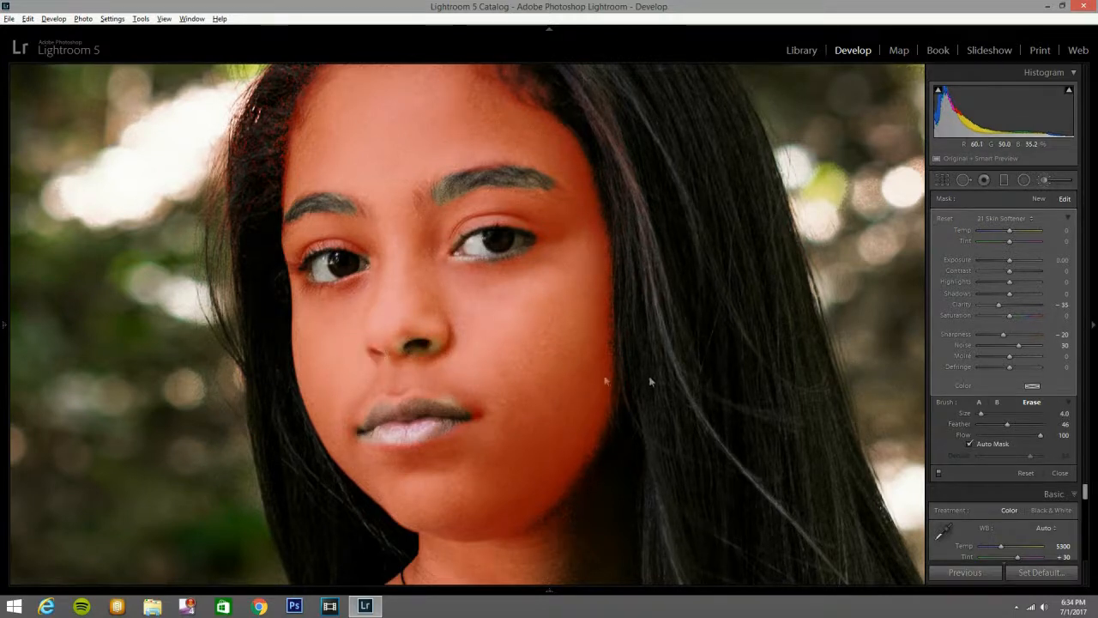
Step: Extend the skin-softening mask over the shadowed jaw, neck and chest with a size 11 brush, and close the brush adjustment
mouse_move(608, 461)
left_mouse_down()
mouse_move(603, 540)
mouse_move(612, 456)
mouse_move(598, 509)
mouse_move(577, 519)
mouse_move(576, 468)
mouse_move(586, 500)
mouse_move(534, 532)
mouse_move(588, 588)
left_mouse_up()
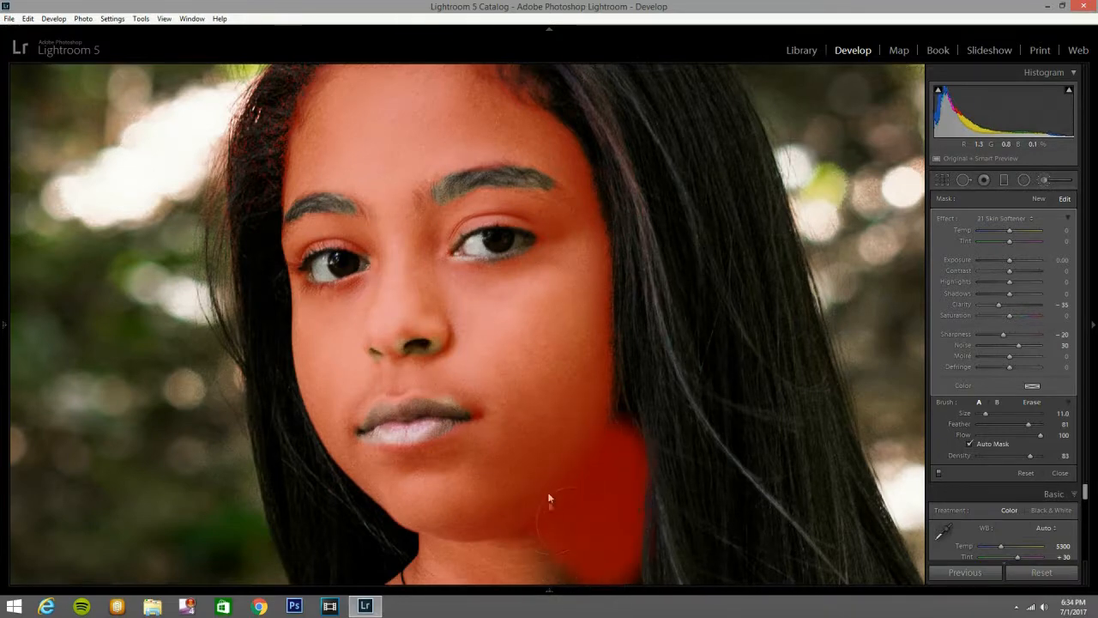
scroll(529, 372, "down", 3)
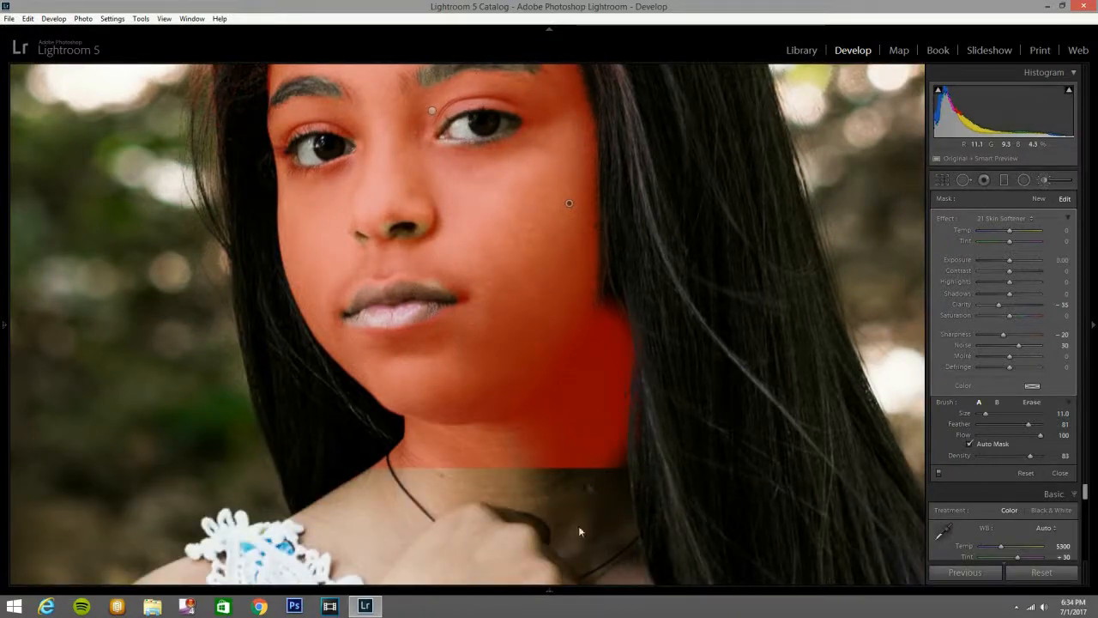
key("o")
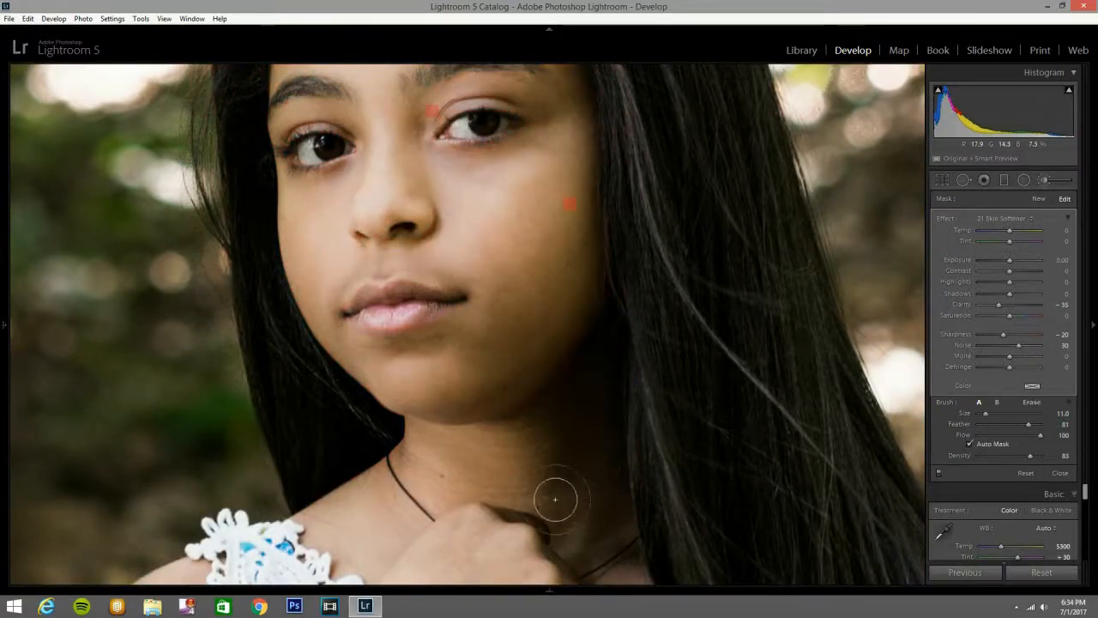
key("o")
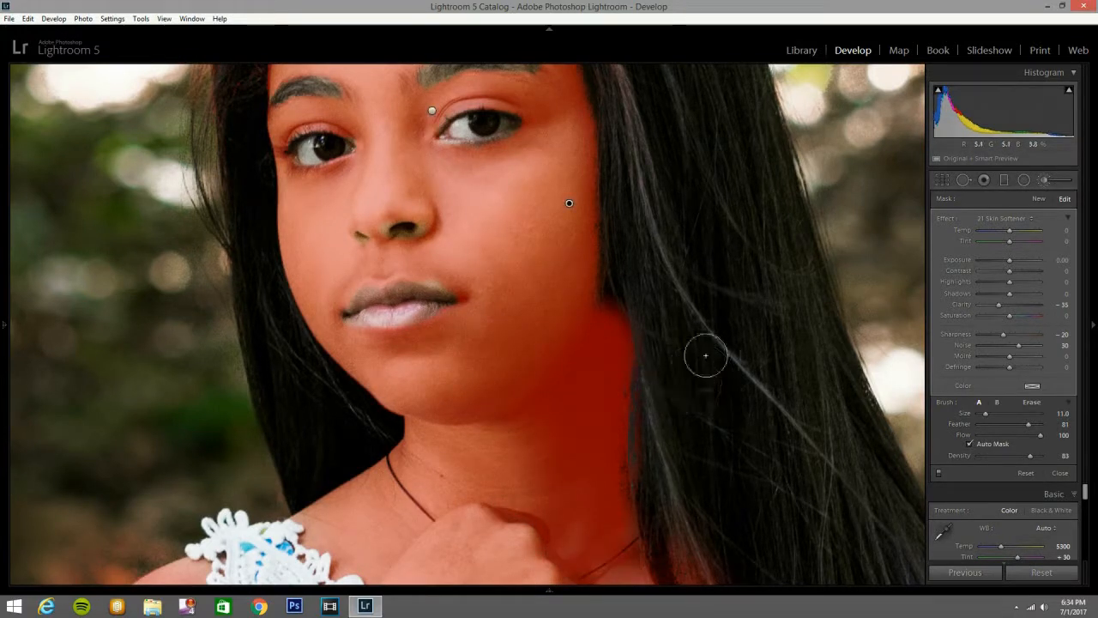
left_click(1045, 180)
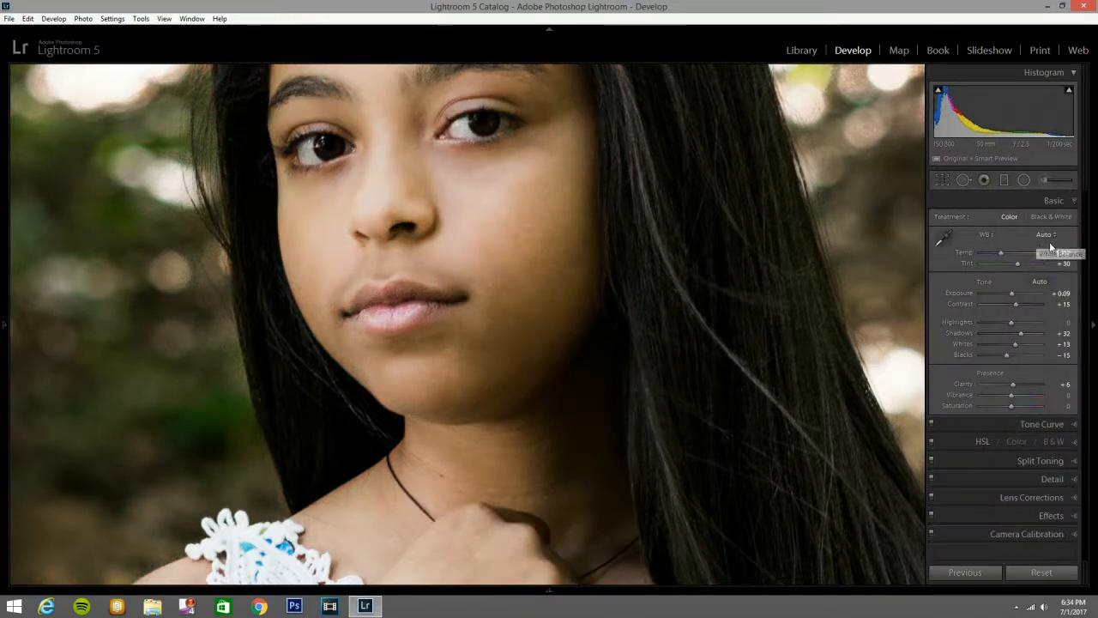
Step: Paint the girl's lips with a new size 3 adjustment brush using the Color effect at hue 344 and saturation 52%
left_click(1044, 181)
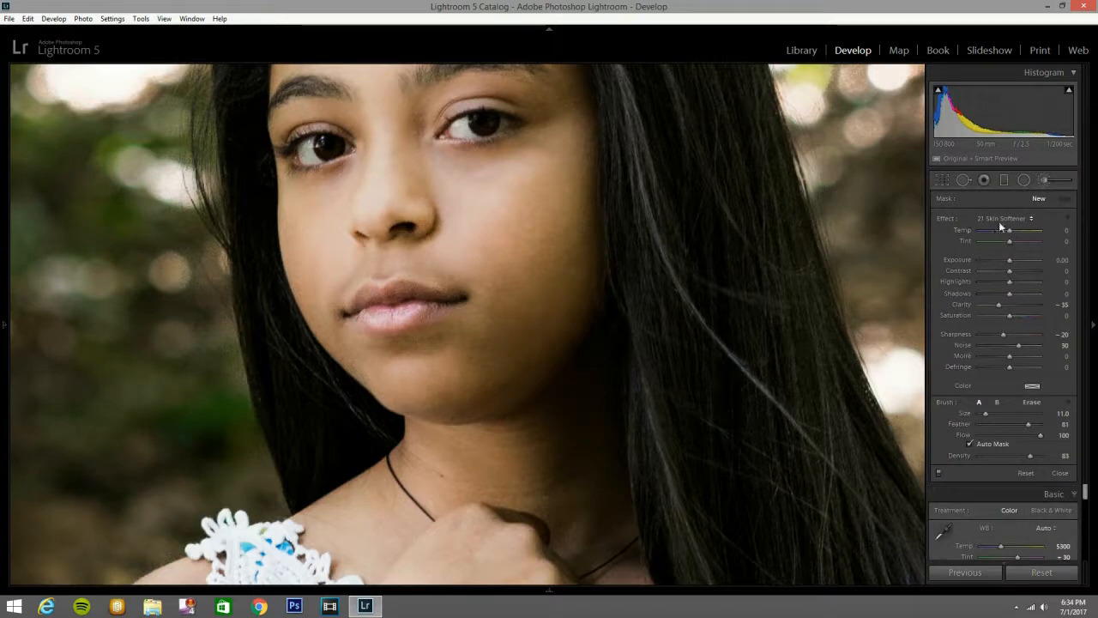
left_click(999, 220)
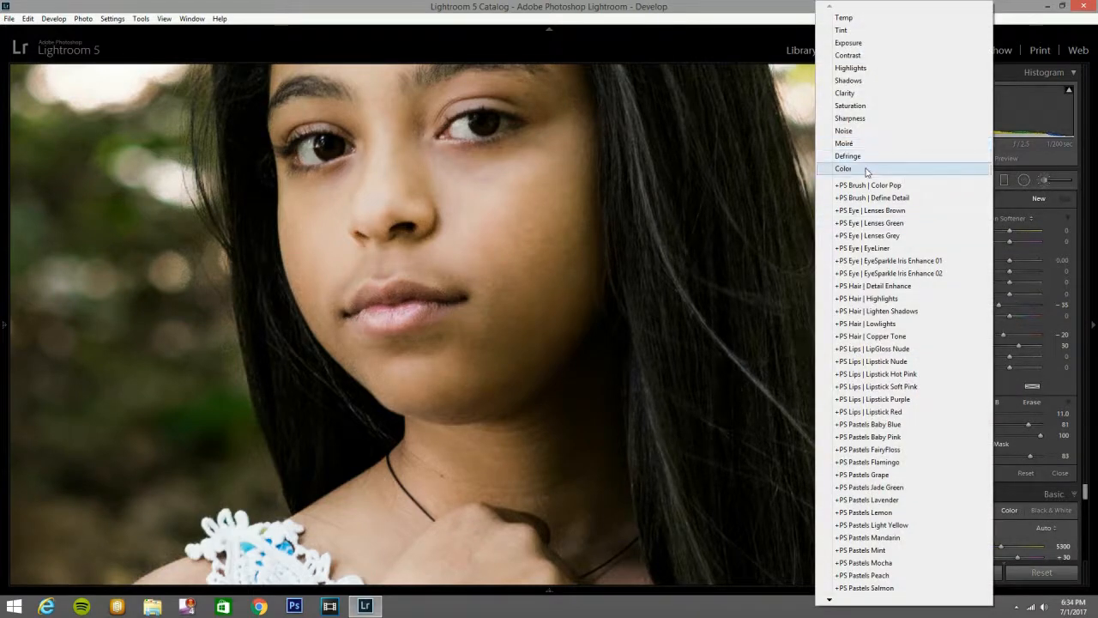
left_click(867, 169)
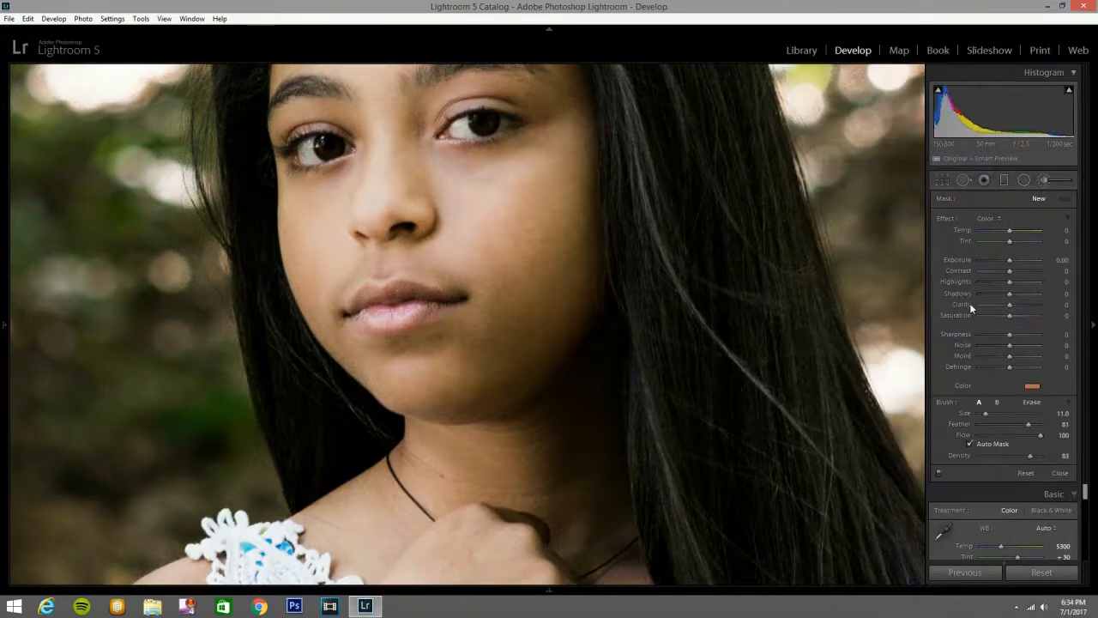
left_click(1032, 387)
left_click(975, 411)
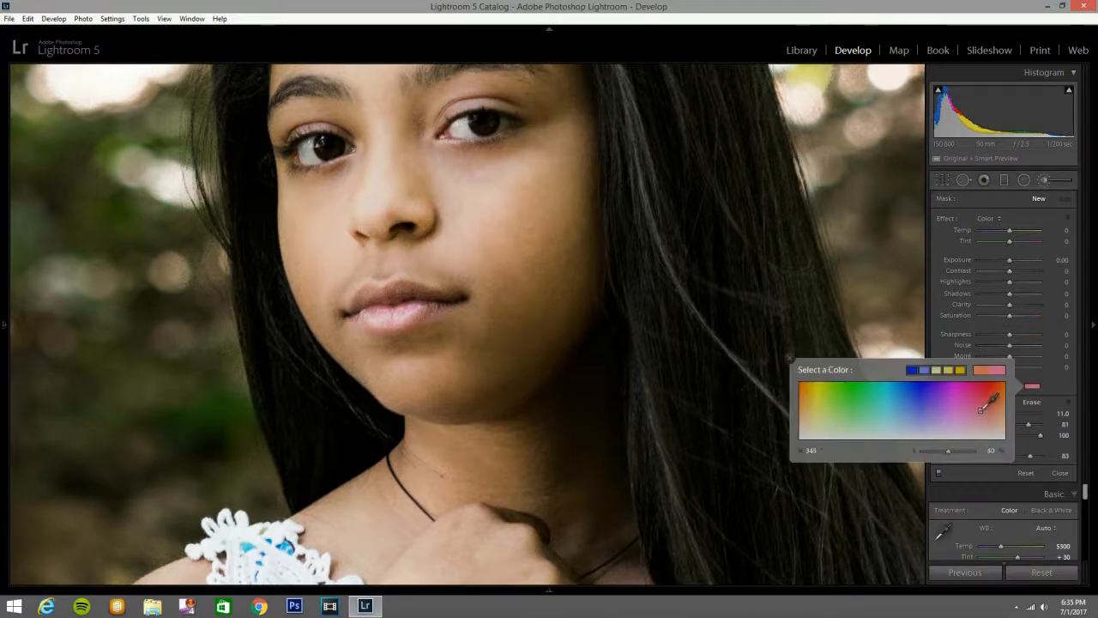
left_click(789, 359)
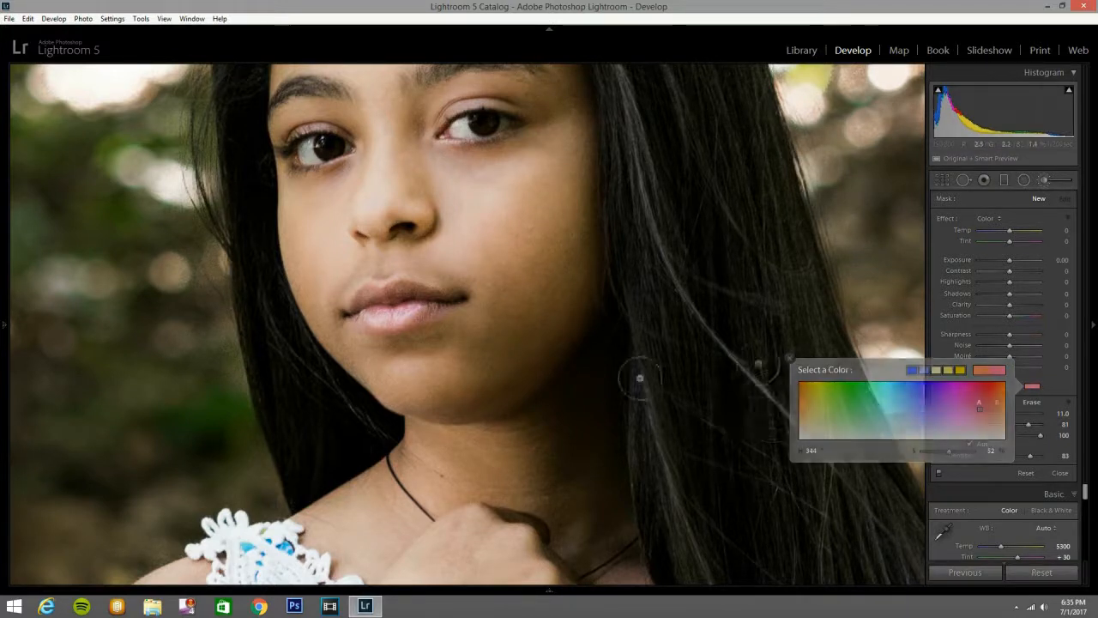
scroll(405, 317, "down", 8)
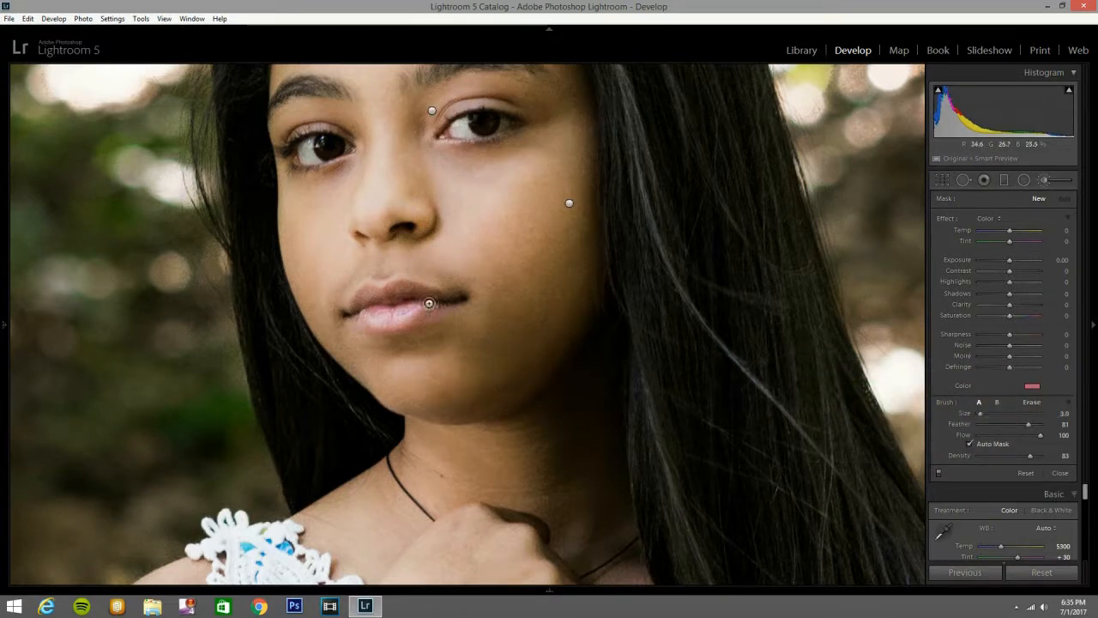
left_click_drag(421, 295, 367, 299)
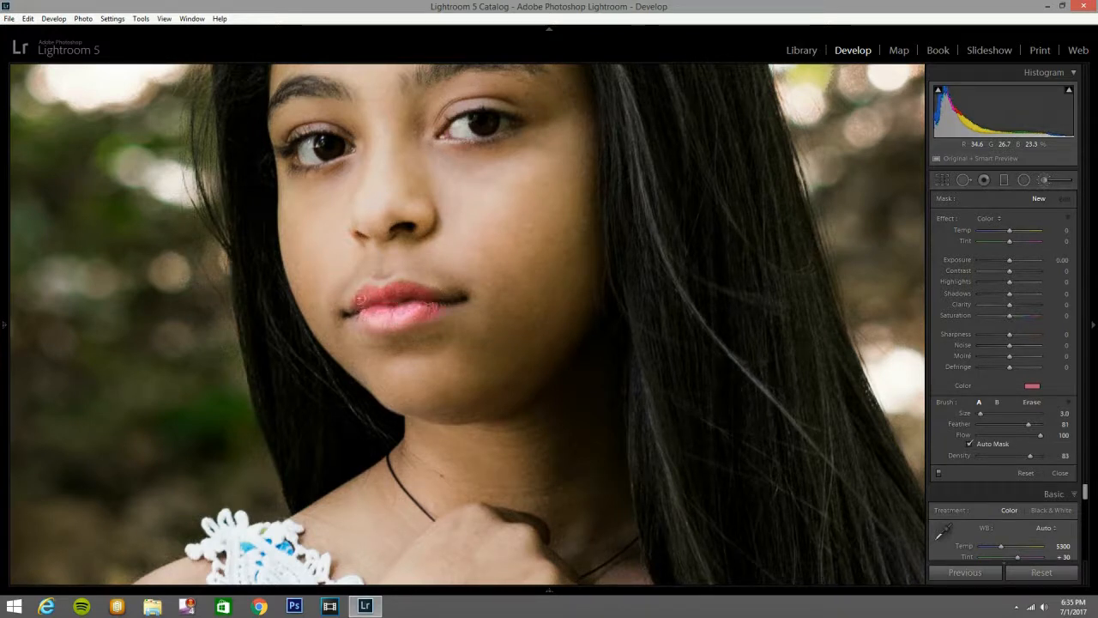
Step: Reduce the lip brush color's saturation to 6% and return to the full photo view
left_click(1032, 385)
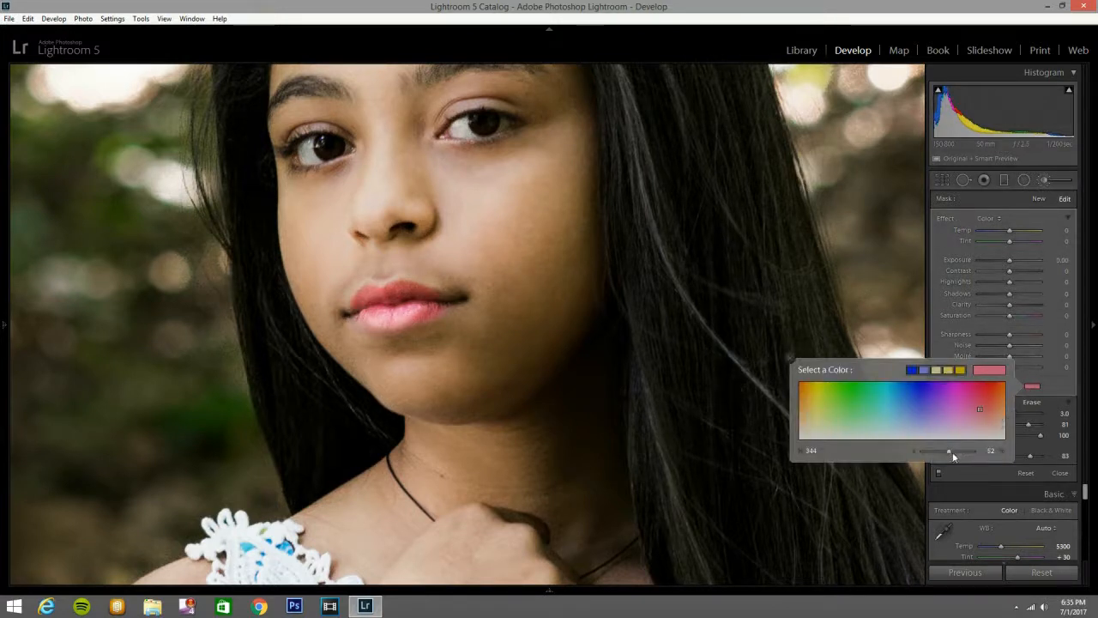
left_click_drag(946, 449, 933, 455)
left_click_drag(934, 456, 930, 456)
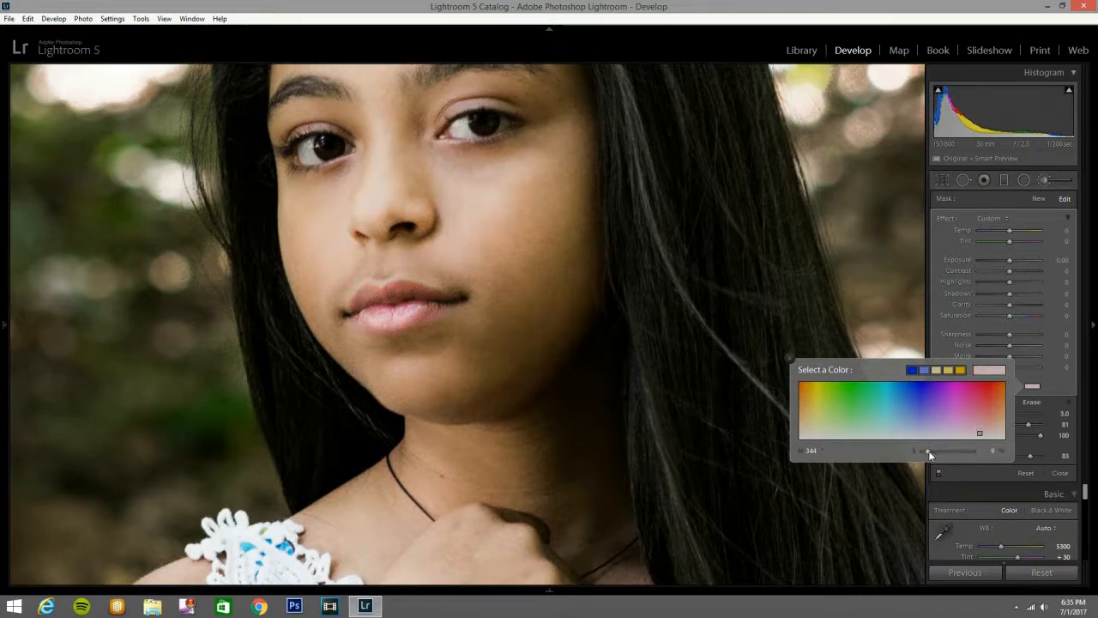
left_click_drag(927, 450, 924, 450)
left_click(790, 359)
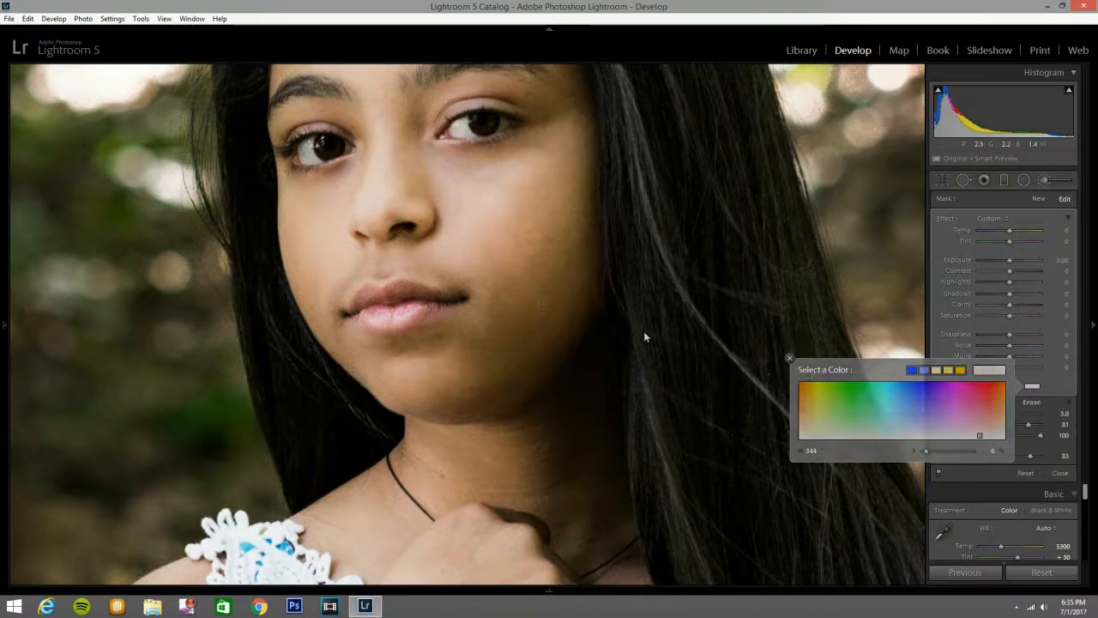
key("space")
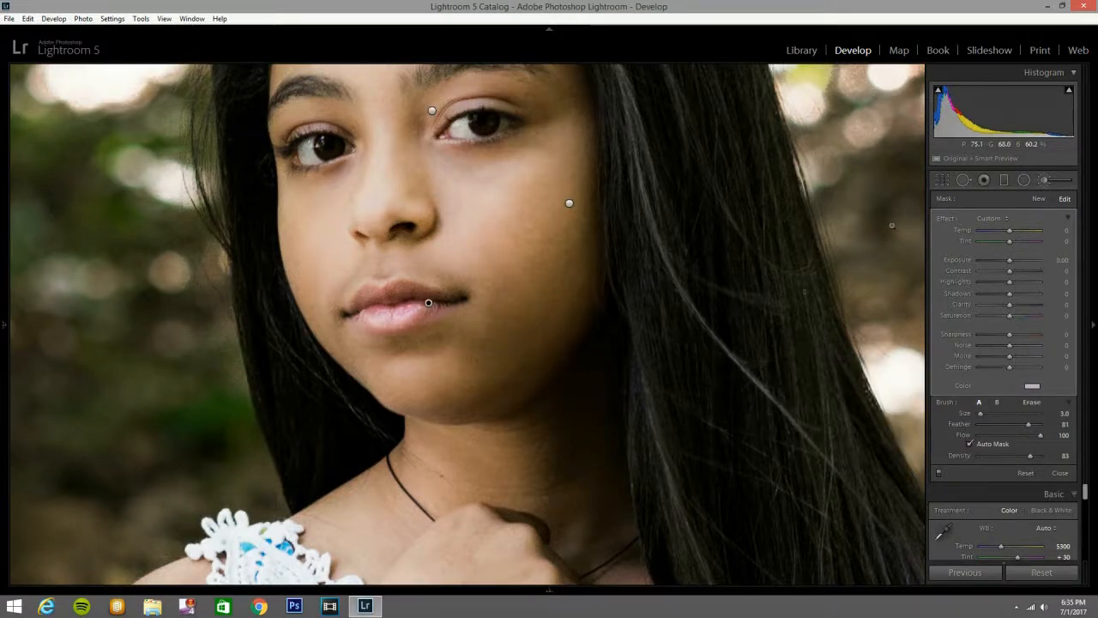
key("z")
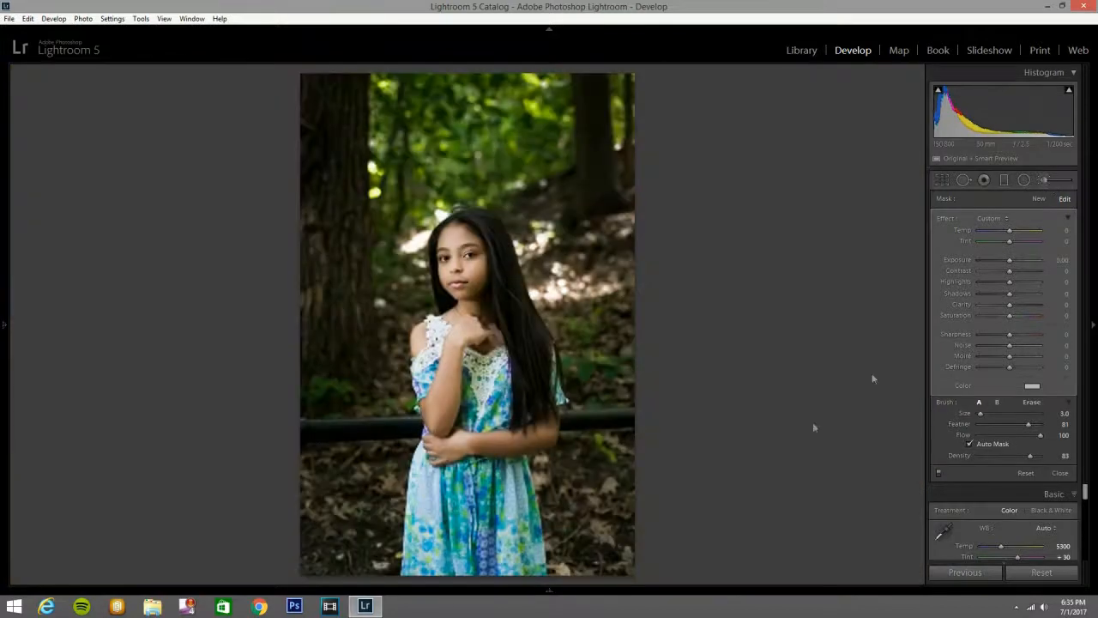
Step: Draw a tall oval radial filter with the Exposure effect and center it on the girl's upper chest
left_click(1024, 180)
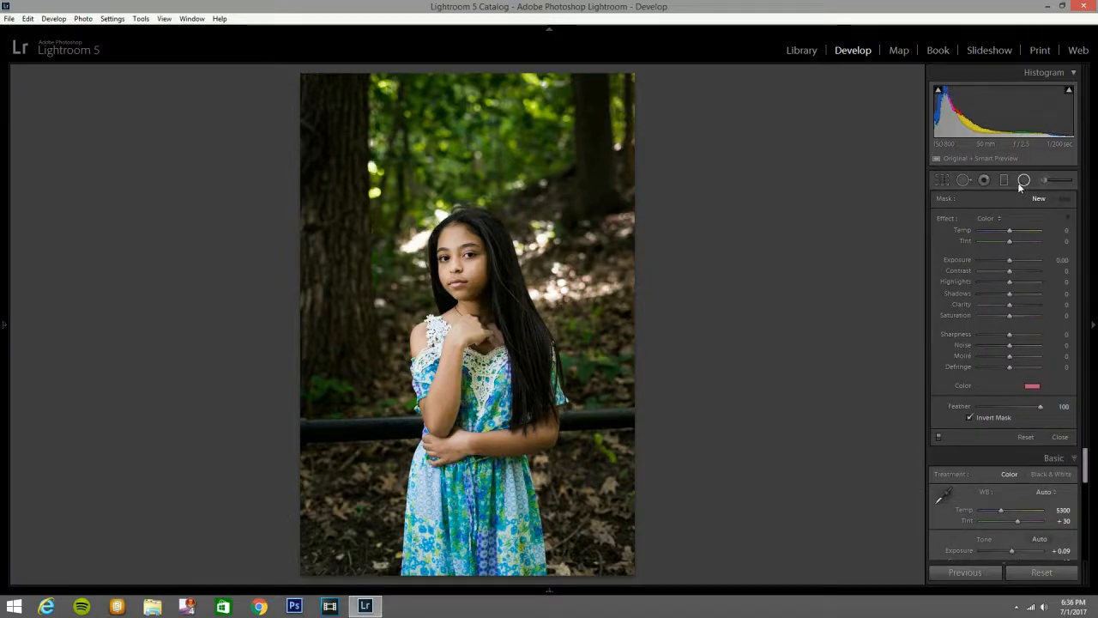
left_click(1000, 218)
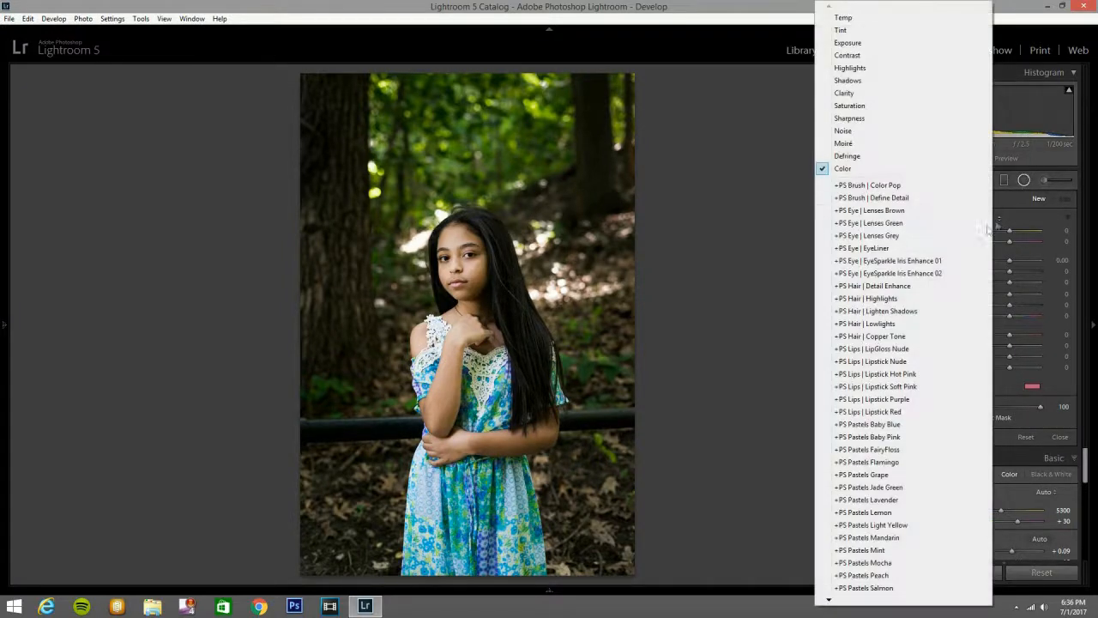
left_click(854, 41)
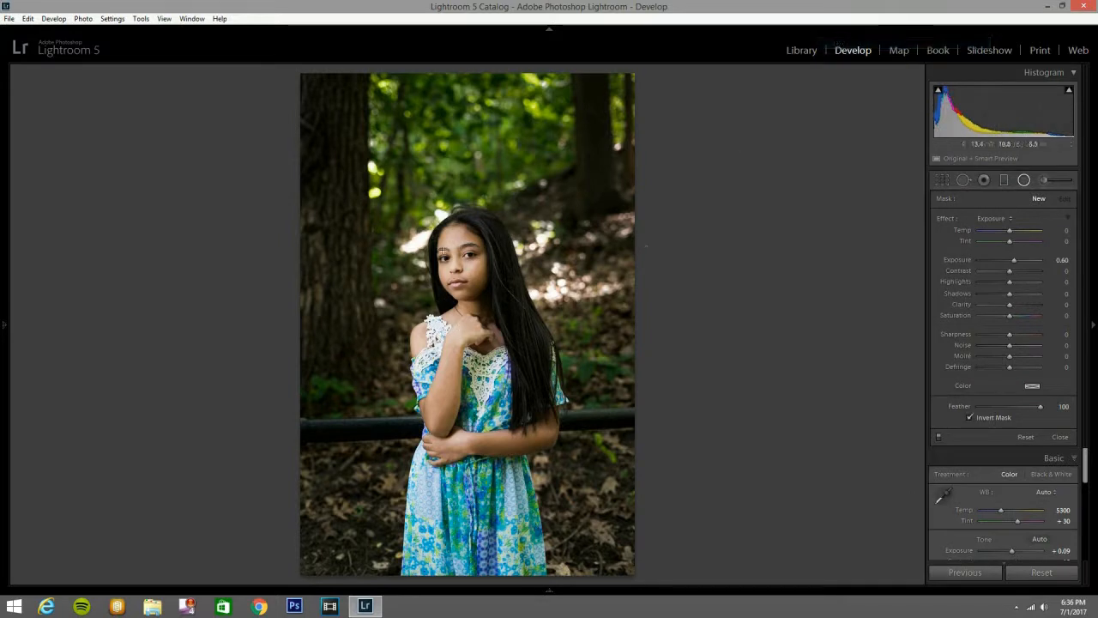
left_click_drag(442, 250, 572, 470)
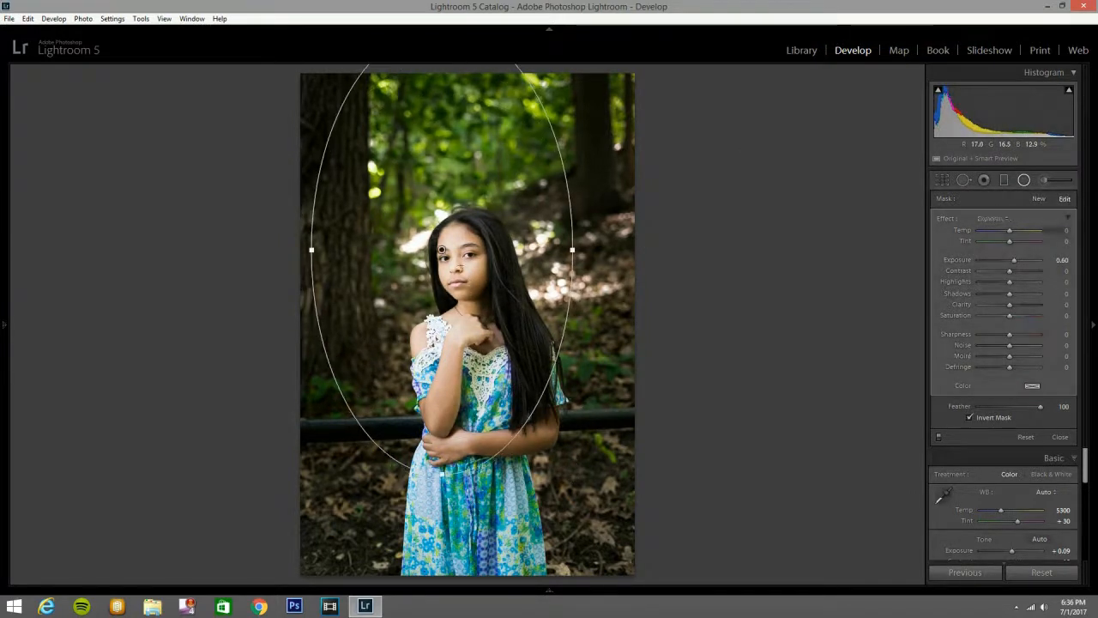
left_click_drag(442, 250, 473, 325)
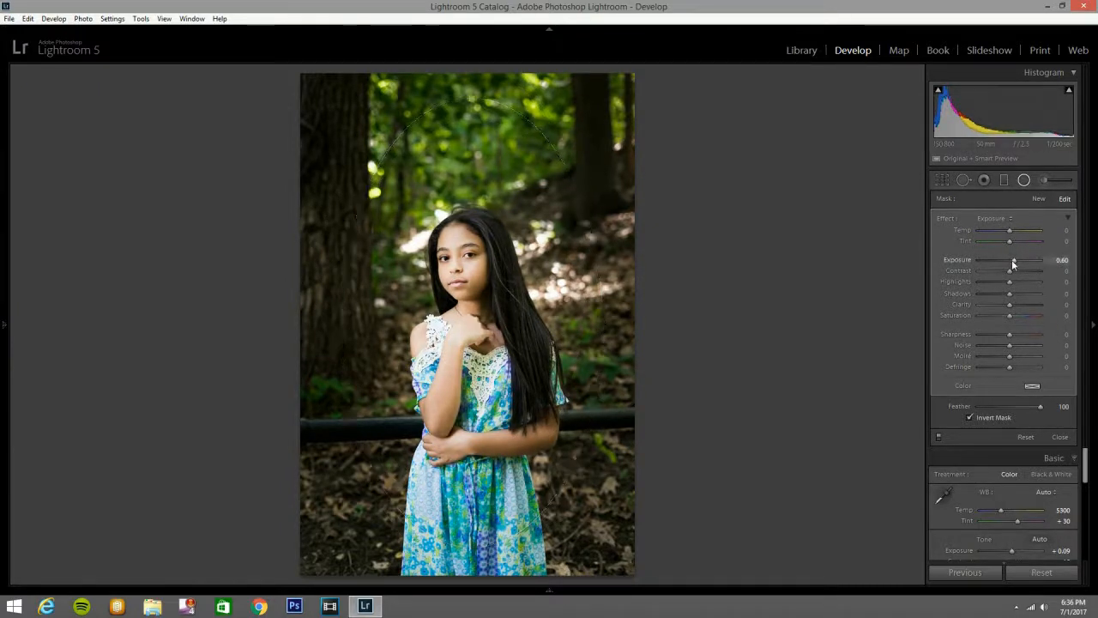
Step: Set the radial filter's Exposure to 0.15, close the filter, and compare the photo before and after editing
left_click_drag(1014, 259, 1013, 262)
mouse_move(621, 326)
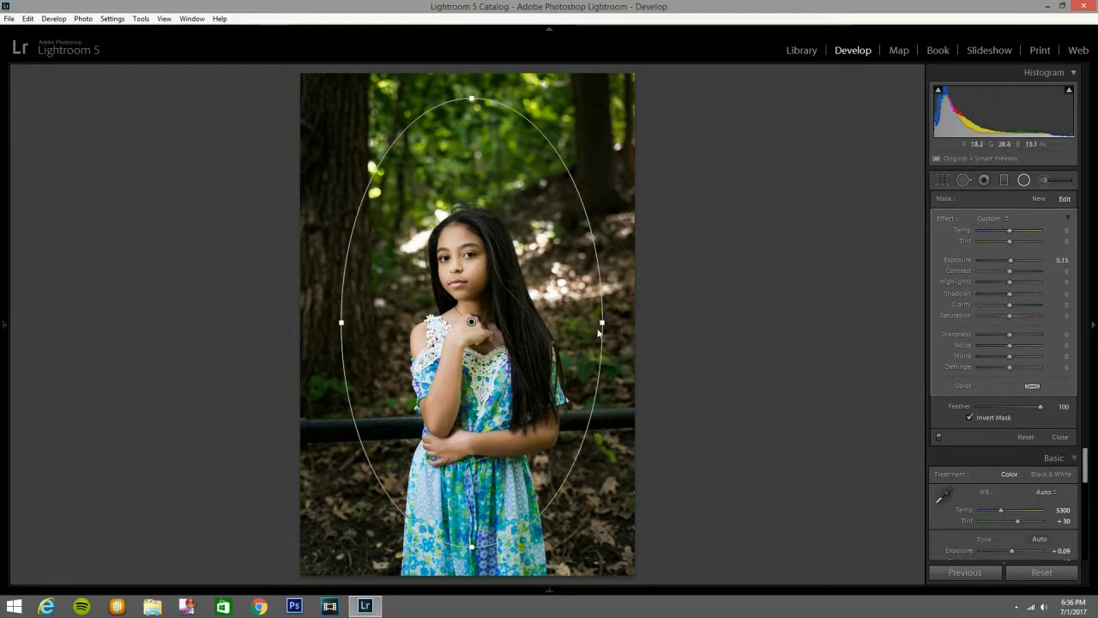
key("shift+m")
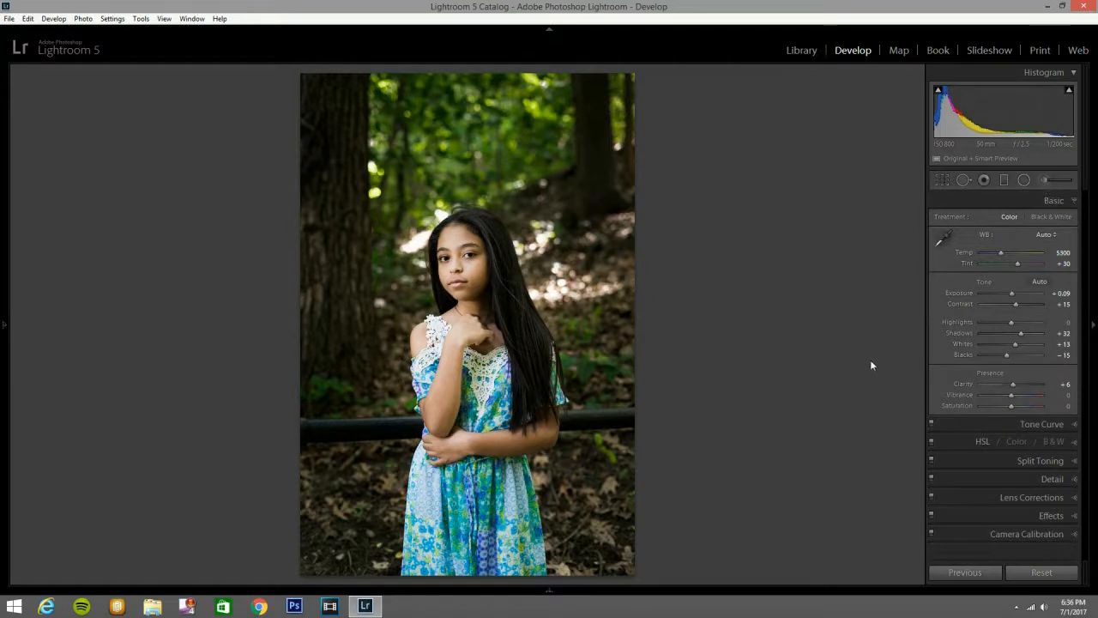
key("y")
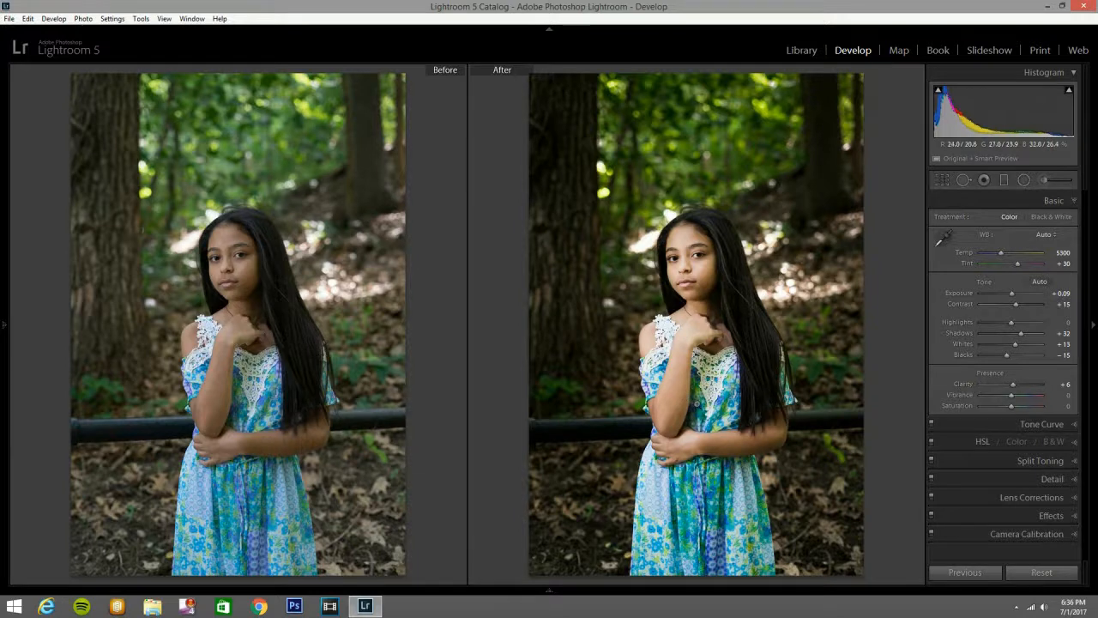
key("y")
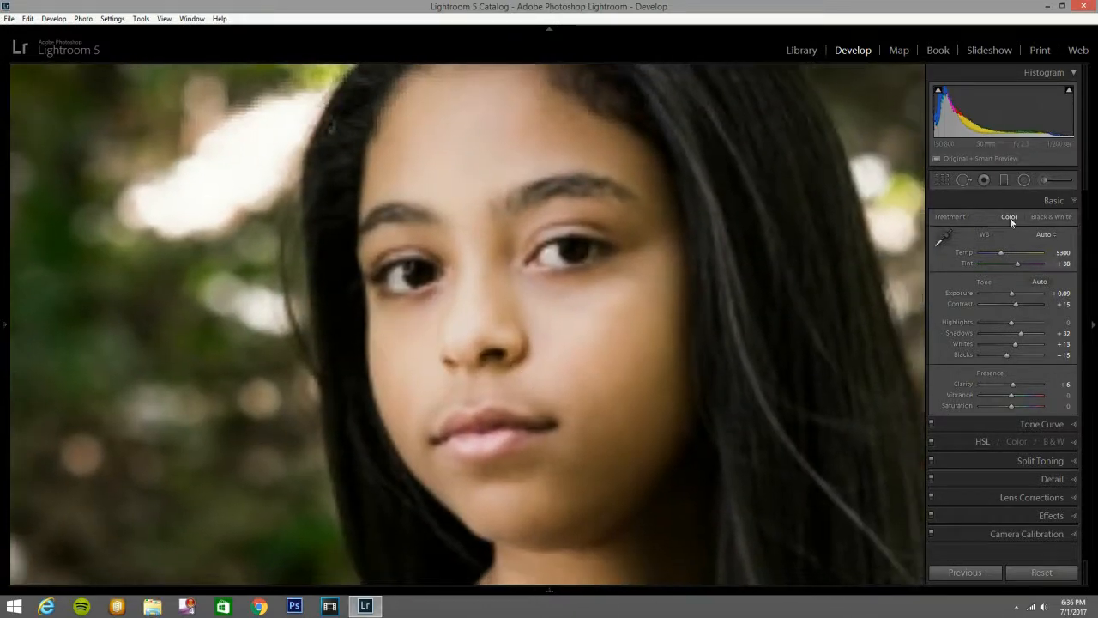
Step: Brush the girl's eyes with a new adjustment brush mask set to Exposure 0.15 and Clarity 6
left_click(1044, 179)
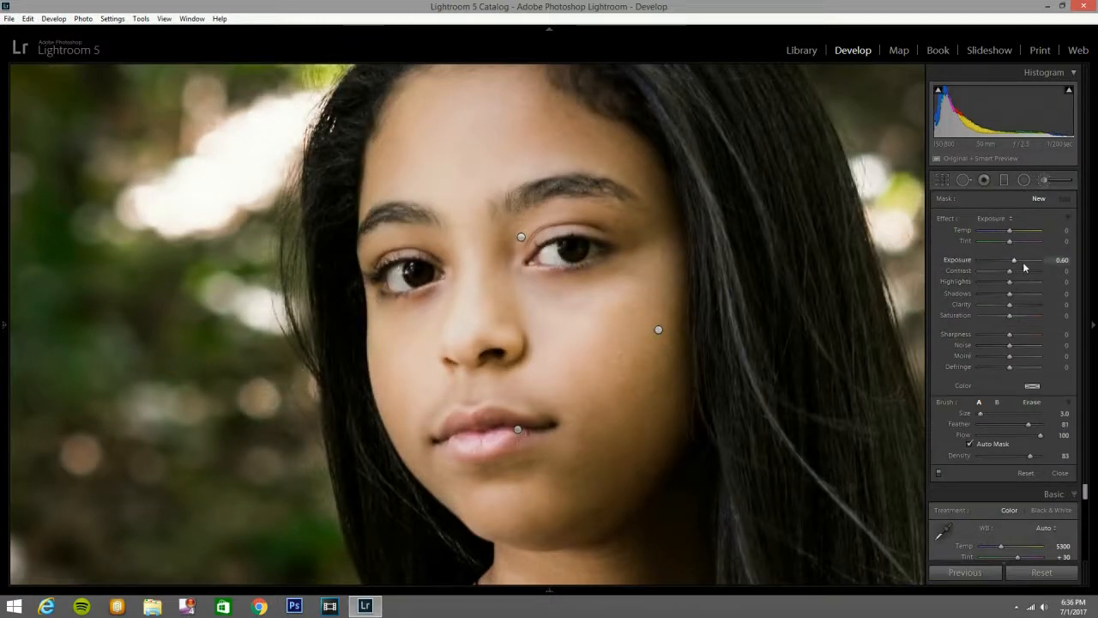
left_click_drag(1017, 265, 1014, 265)
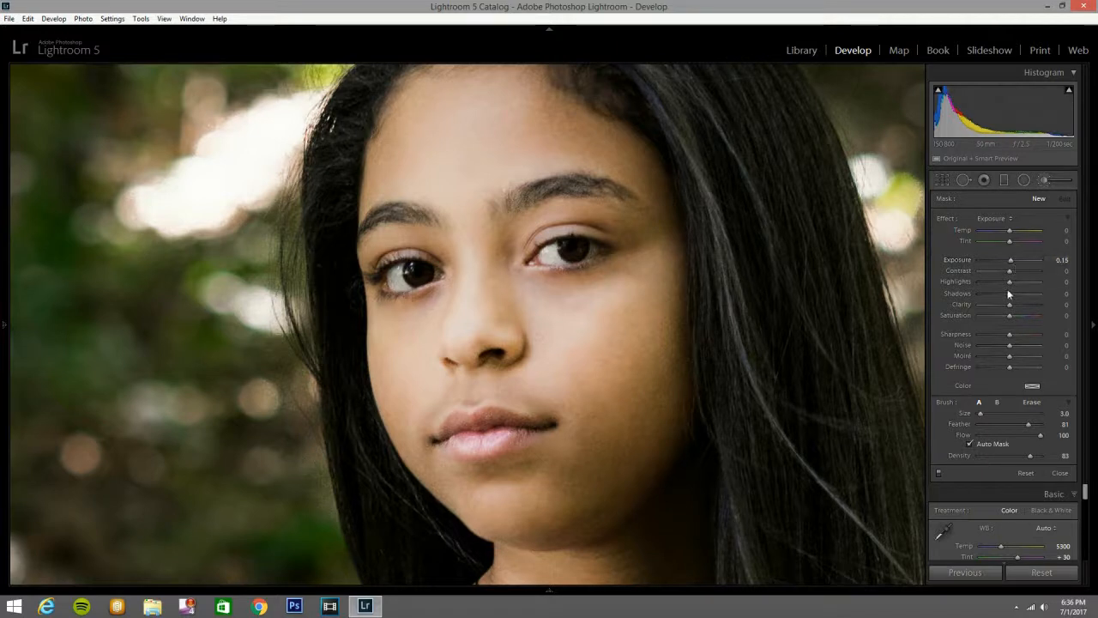
left_click_drag(1010, 306, 1012, 307)
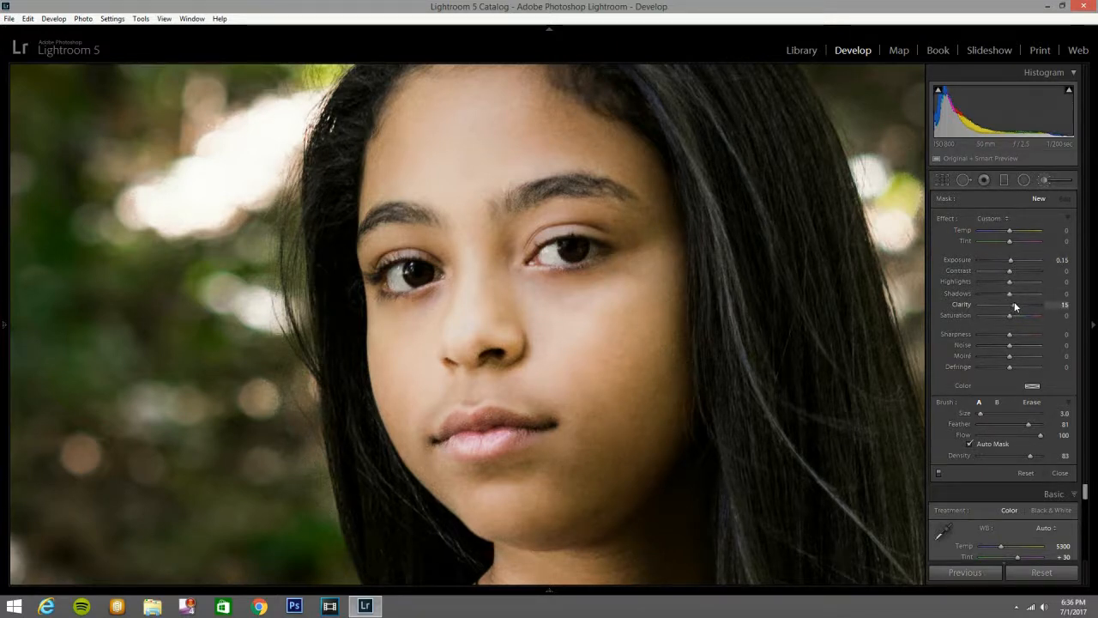
left_click_drag(1015, 306, 1011, 306)
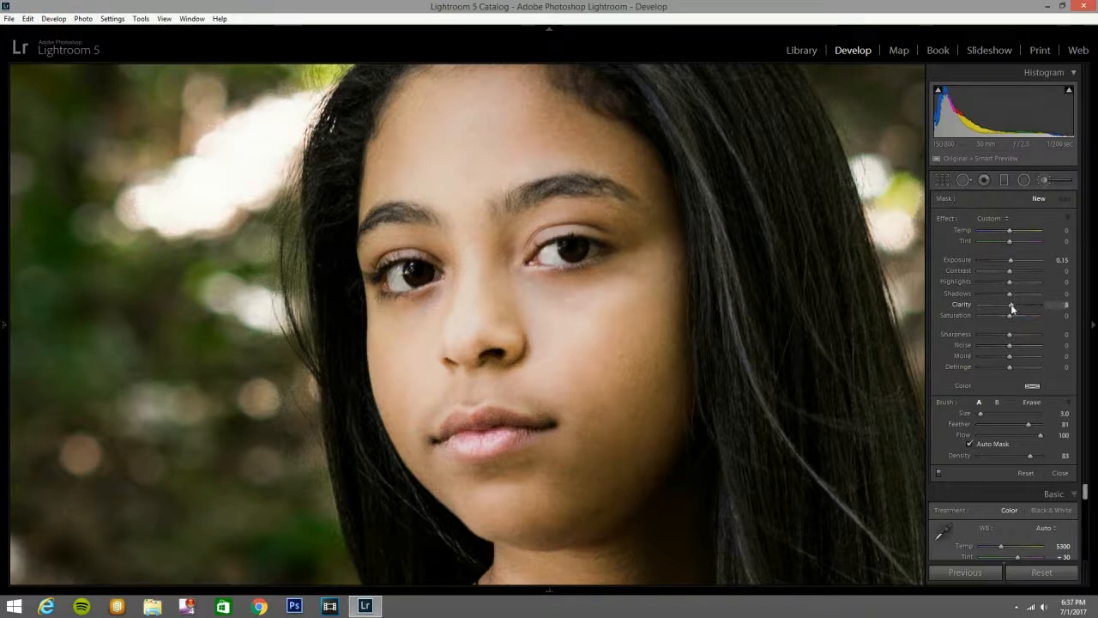
scroll(429, 271, "up", 4)
scroll(414, 271, "up", 3)
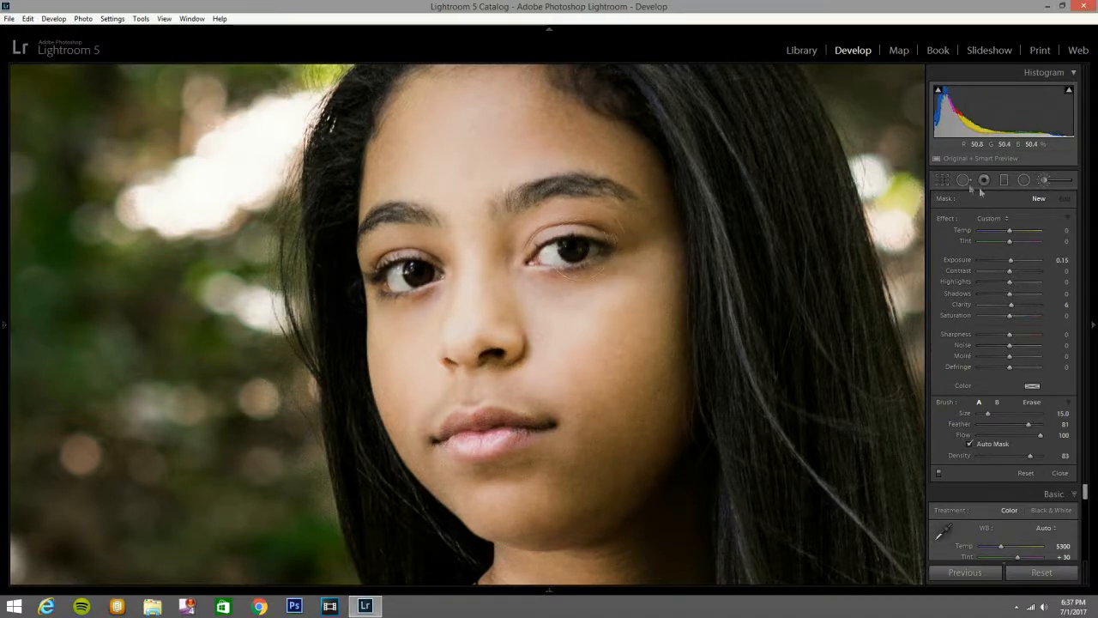
Step: Paint the irises of both eyes with a new size 2 adjustment brush using the Exposure effect at 0.23
left_click(1044, 181)
left_click(1044, 180)
left_click(1044, 181)
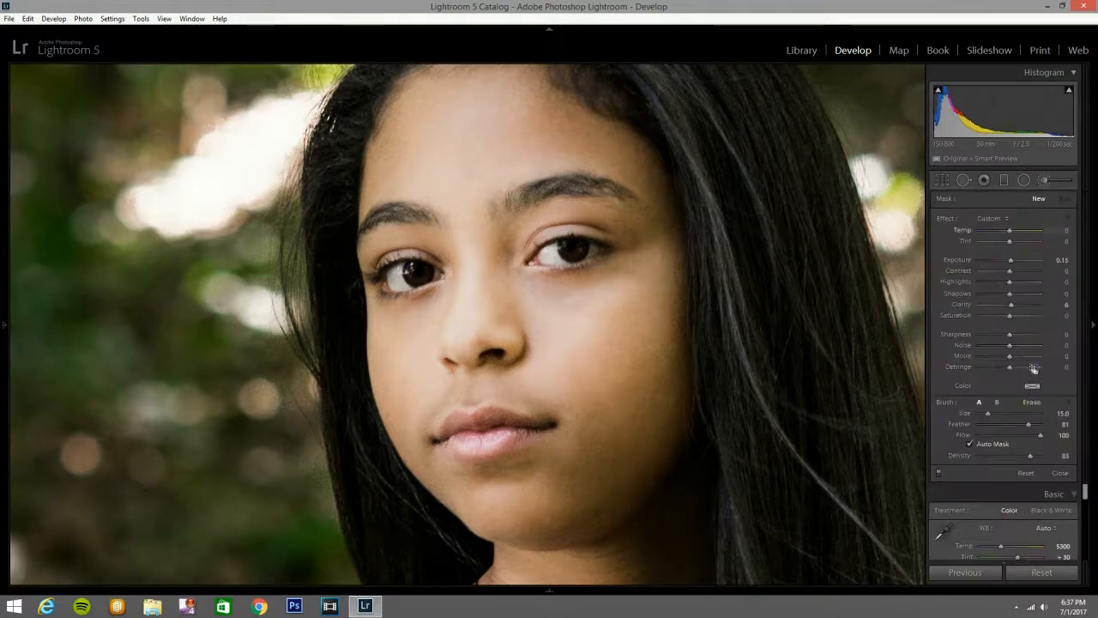
left_click(995, 225)
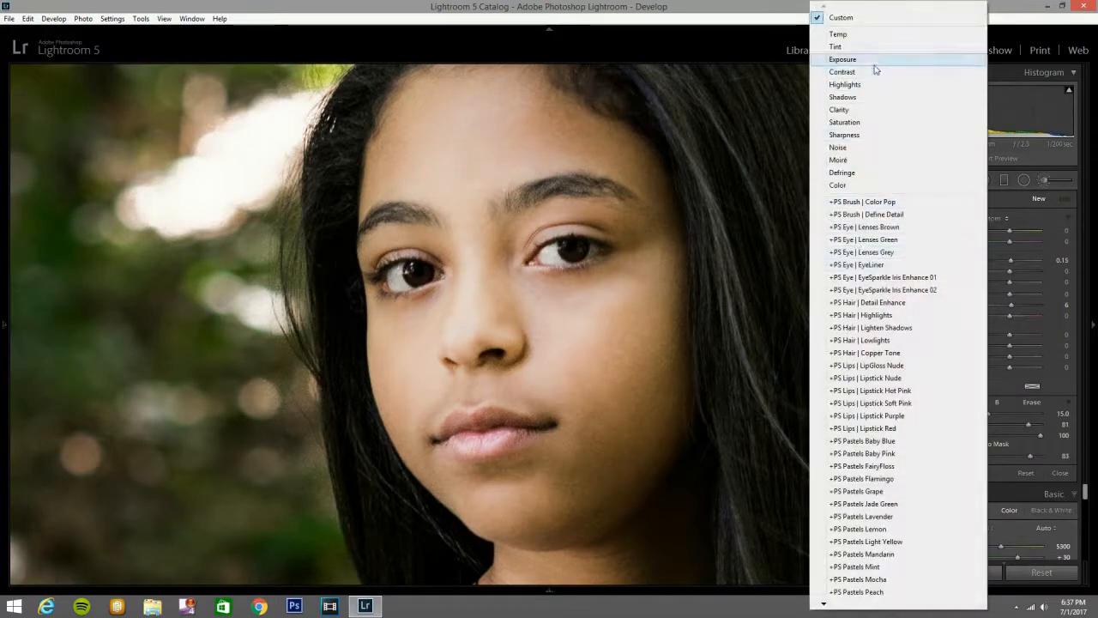
left_click(873, 58)
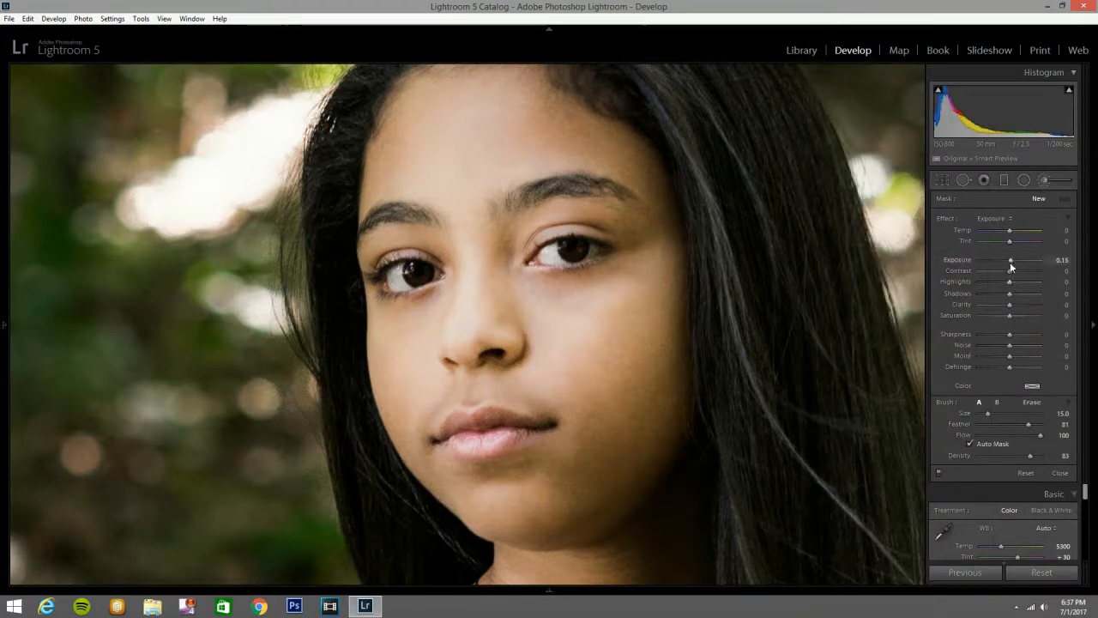
left_click_drag(1011, 259, 1013, 259)
scroll(568, 249, "down", 6)
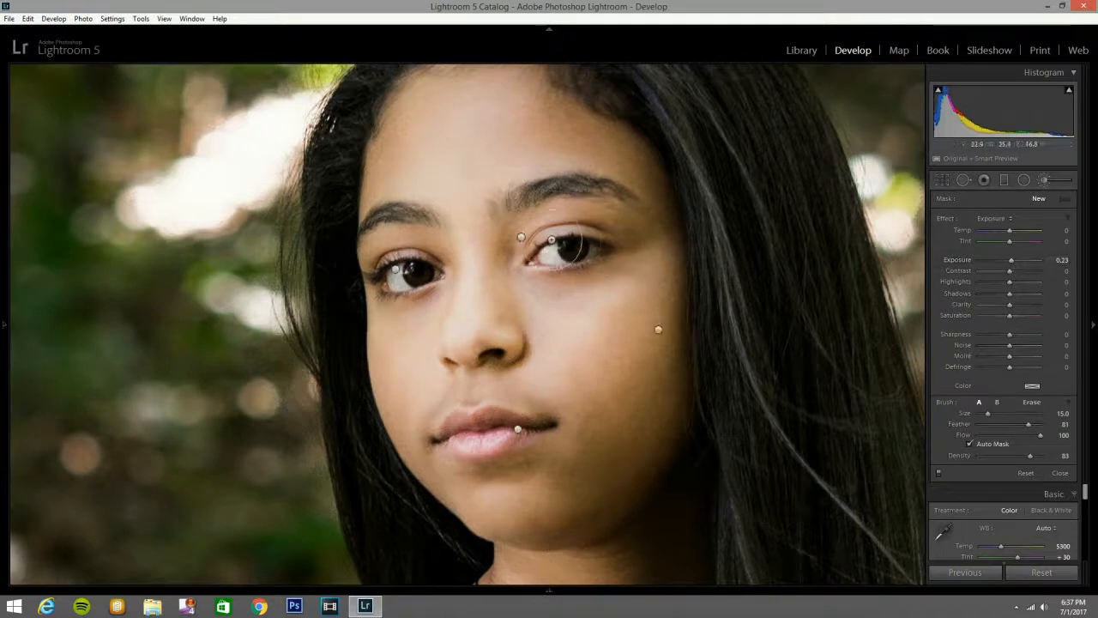
mouse_move(567, 246)
left_mouse_down()
mouse_move(582, 245)
mouse_move(566, 246)
left_mouse_up()
mouse_move(402, 273)
left_mouse_down()
mouse_move(424, 282)
mouse_move(406, 265)
mouse_move(415, 282)
mouse_move(426, 271)
left_mouse_up()
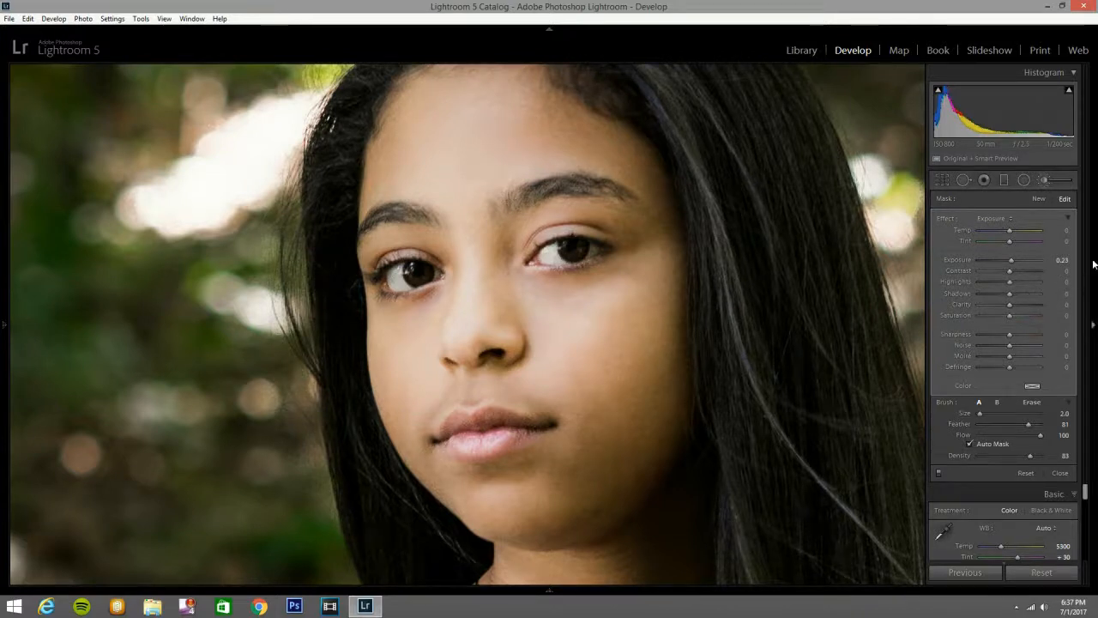
Step: Paint further over the iris of the eye nearer the long hair and set the iris brush's Shadows to 68
left_click_drag(1010, 297, 1062, 296)
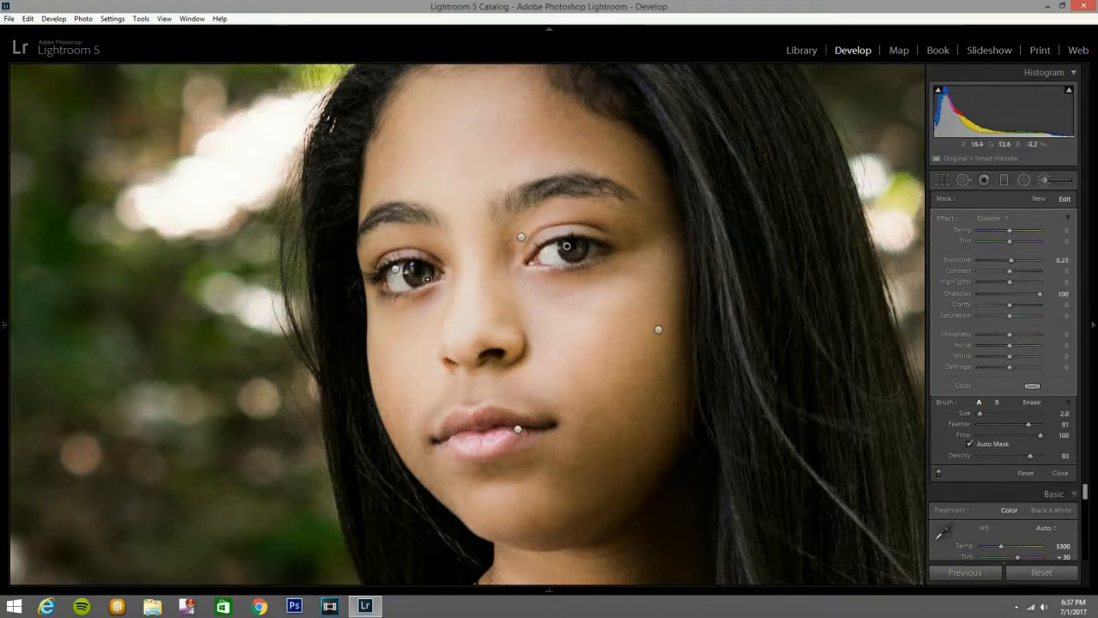
left_click_drag(583, 251, 565, 251)
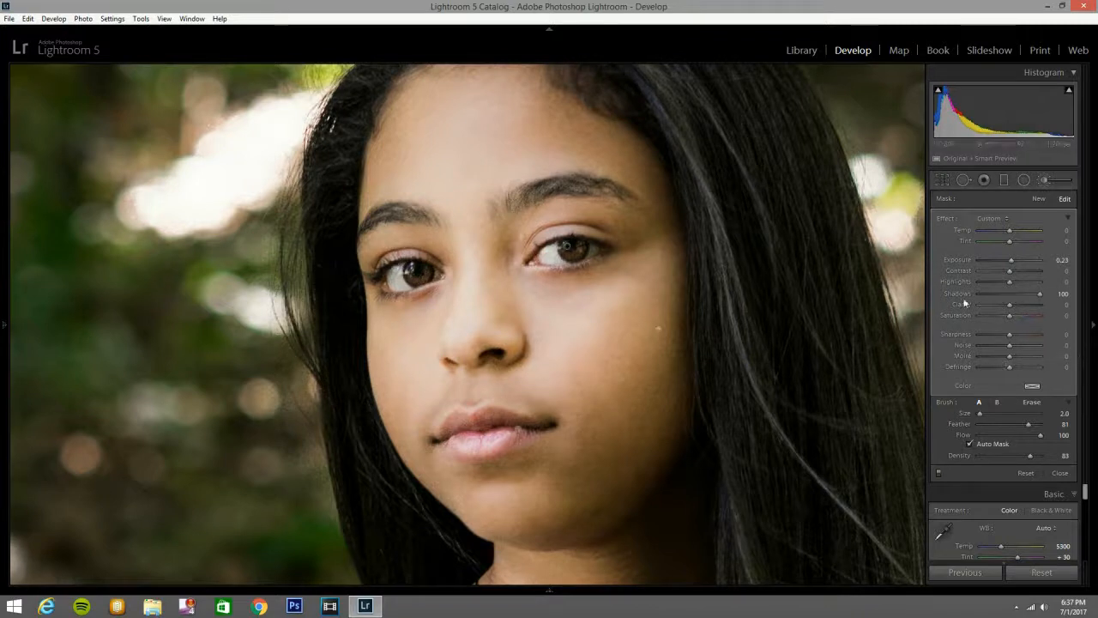
left_click(1032, 294)
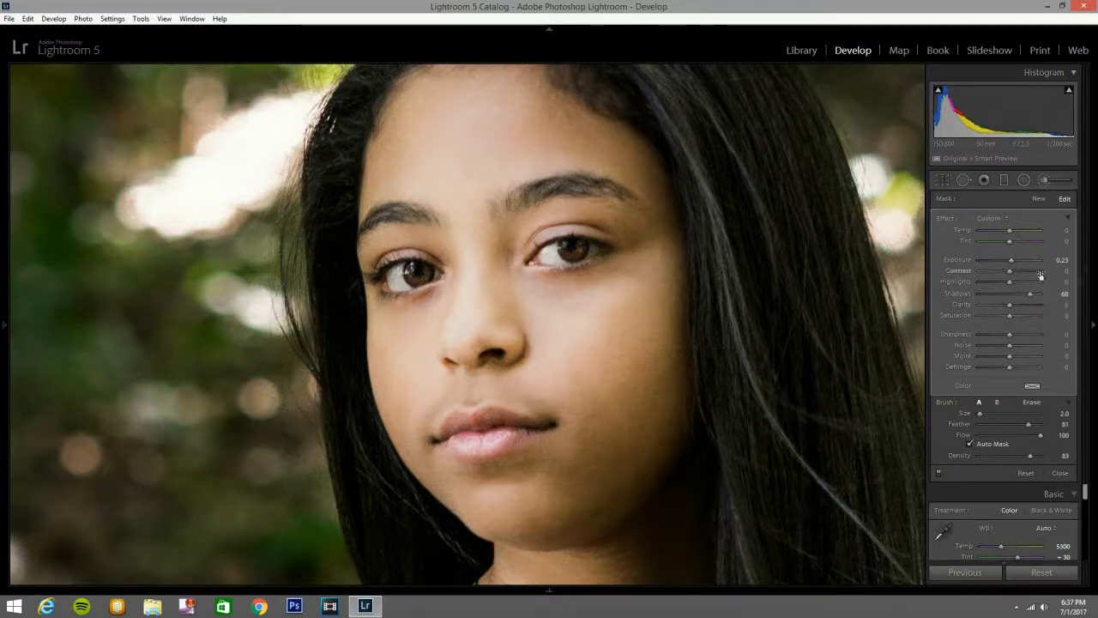
Step: Tint the iris brush with a color at hue 15 and saturation 9%, and close the brush with the full photo in view
left_click(1033, 386)
left_click_drag(1002, 401, 995, 413)
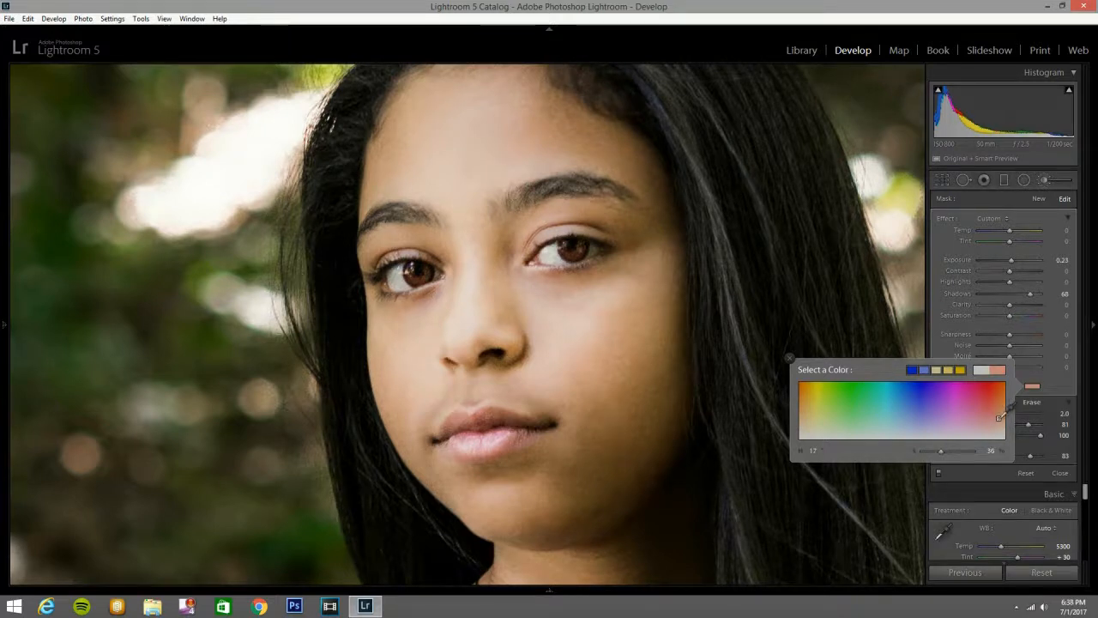
left_click_drag(999, 424, 998, 430)
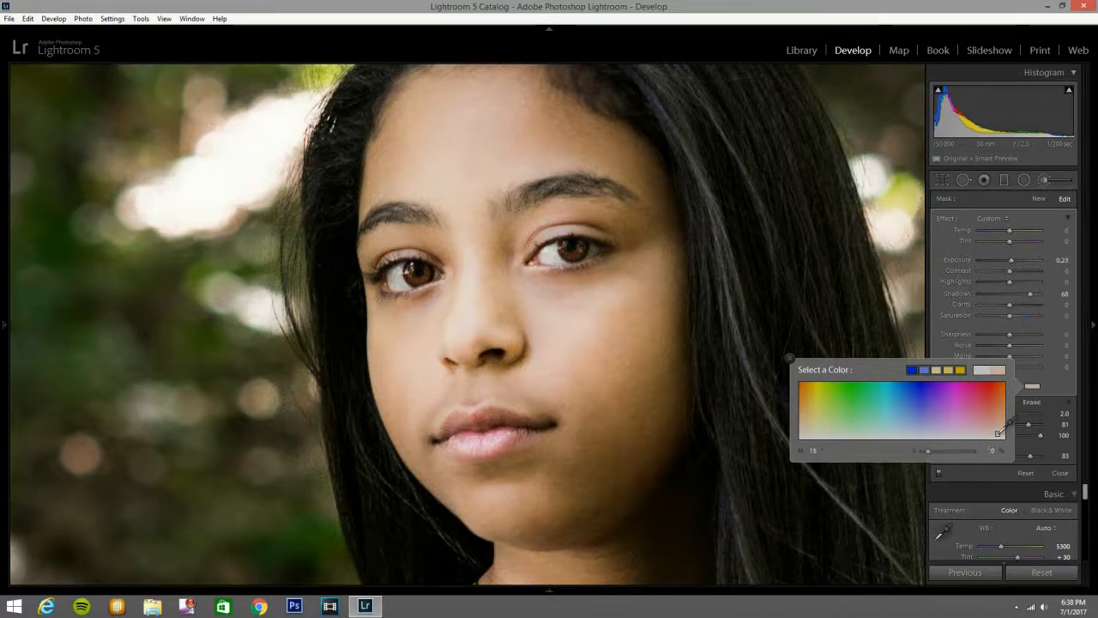
left_click(790, 357)
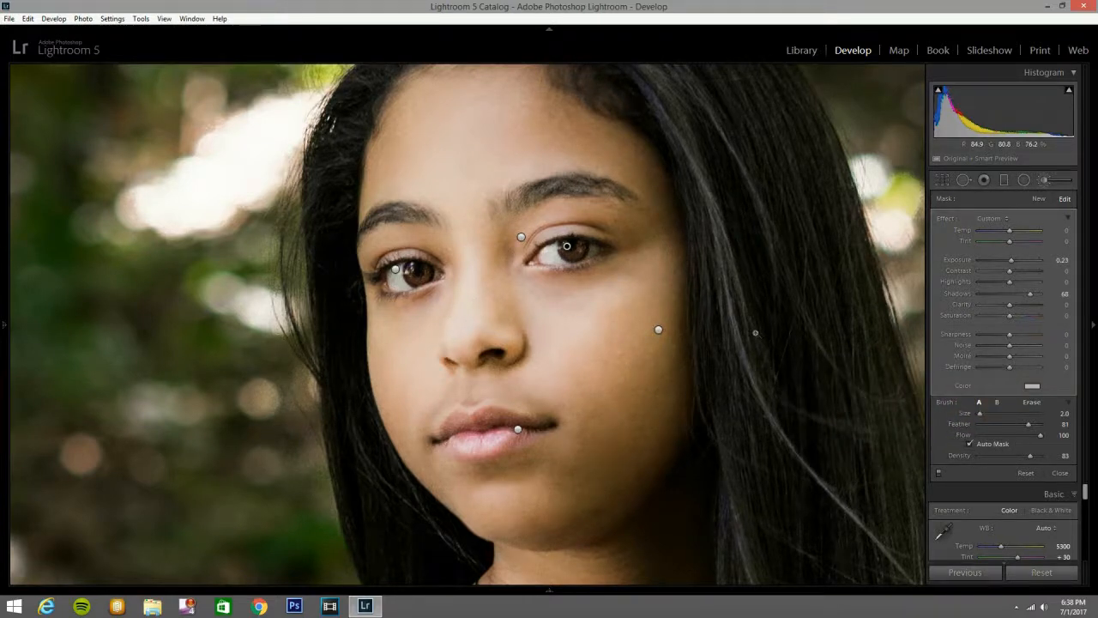
left_click(502, 302)
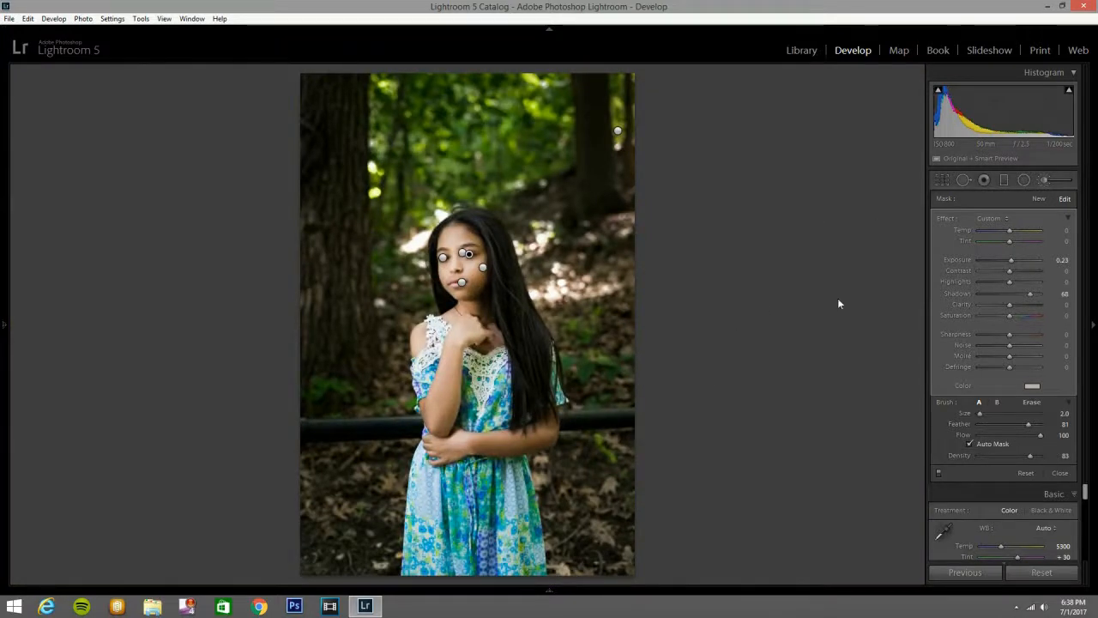
left_click(1047, 179)
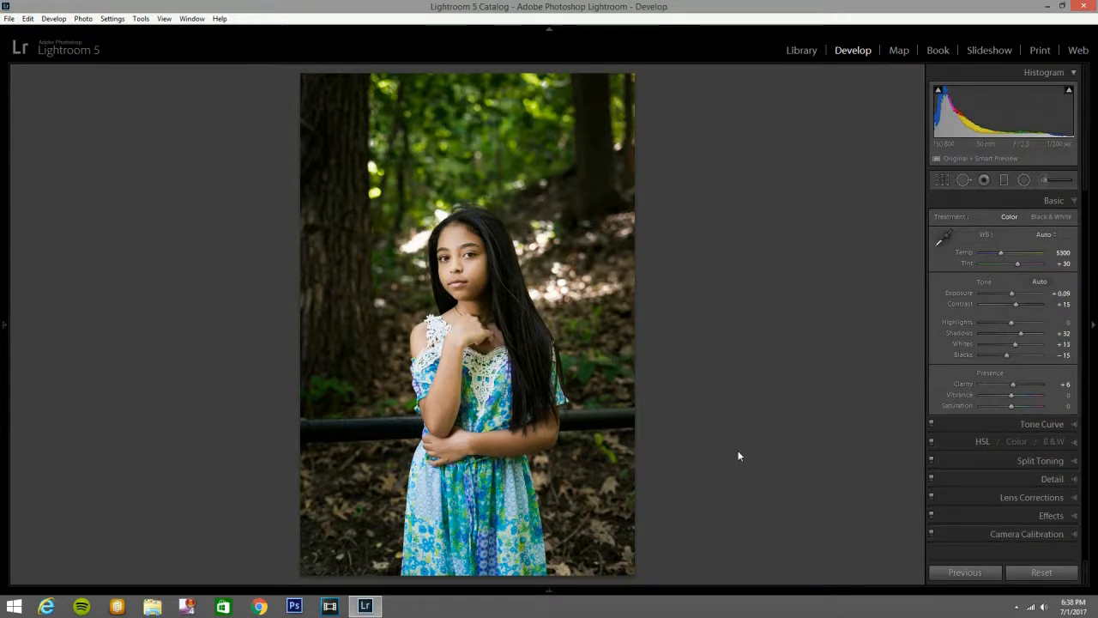
Step: View the full photo with the interface blacked out and compare the before and after versions side by side
key("l")
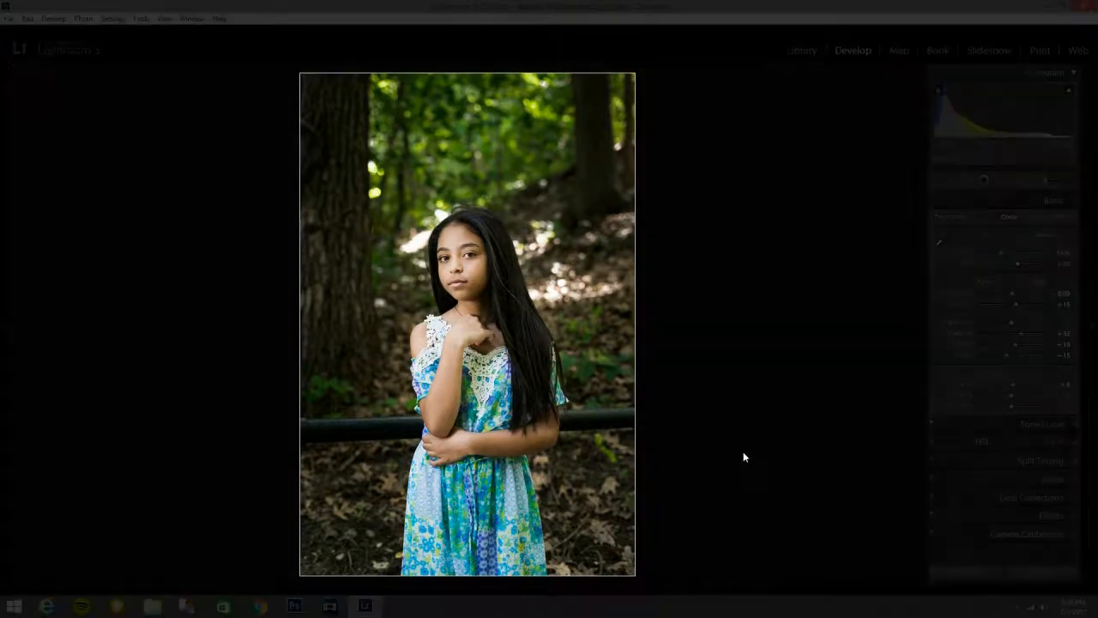
key("l")
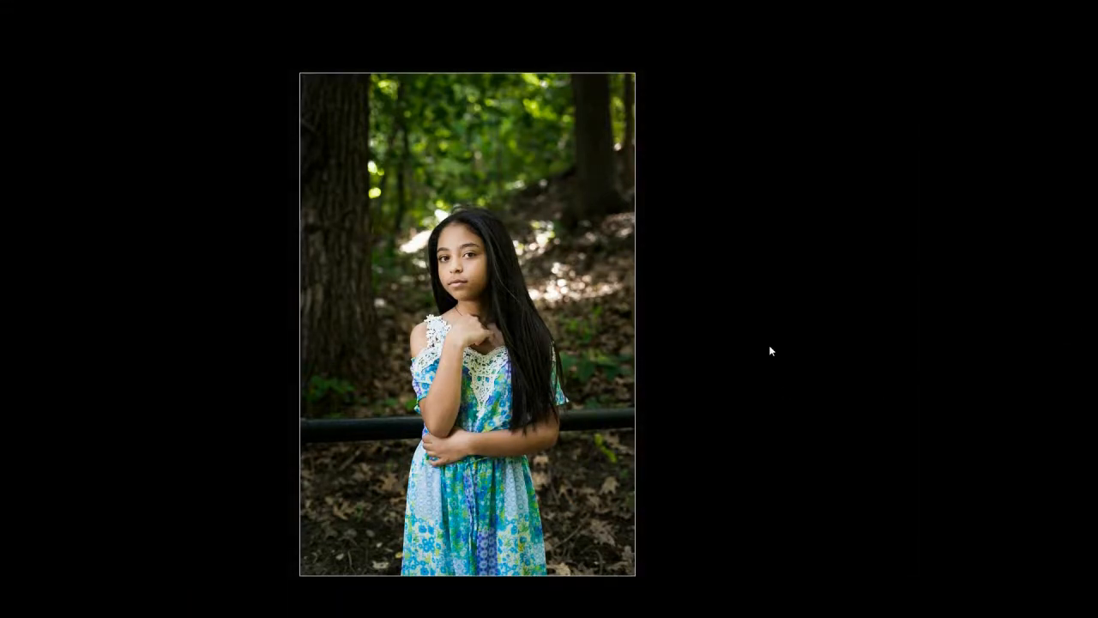
key("y")
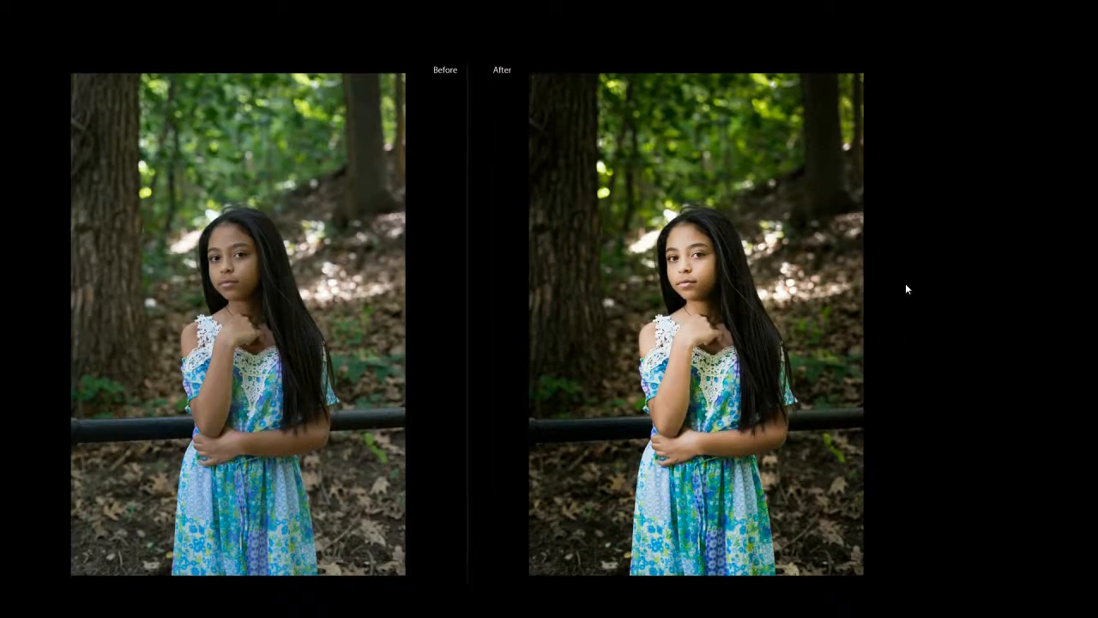
key("y")
key("y")
key("l")
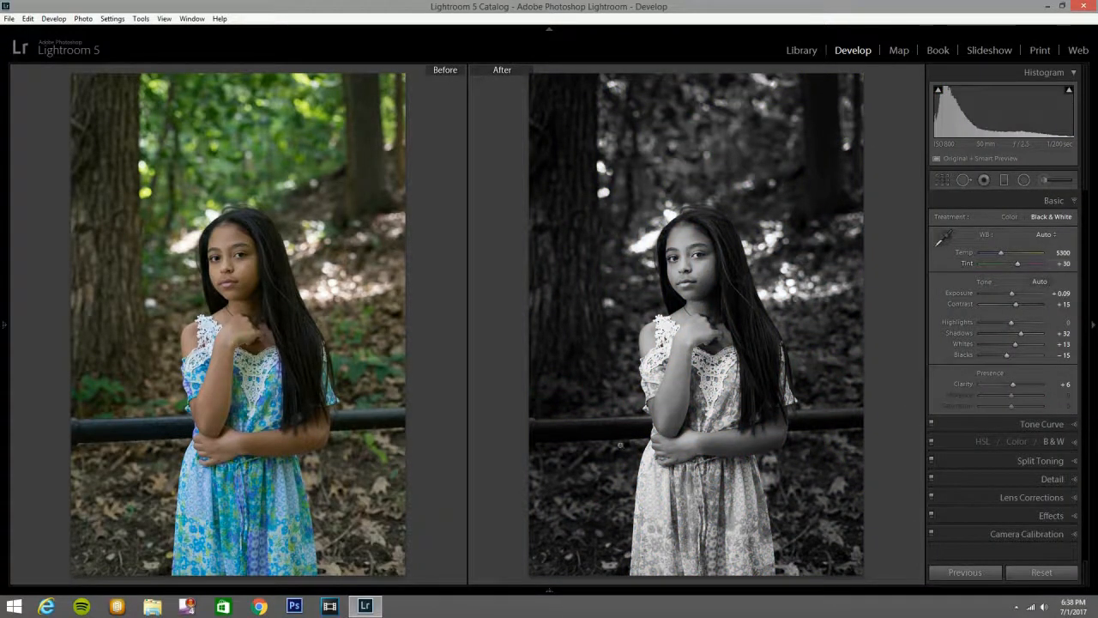
Step: Try the Black & White treatment on the portrait, compare it with the original, and switch back to Color
key("y")
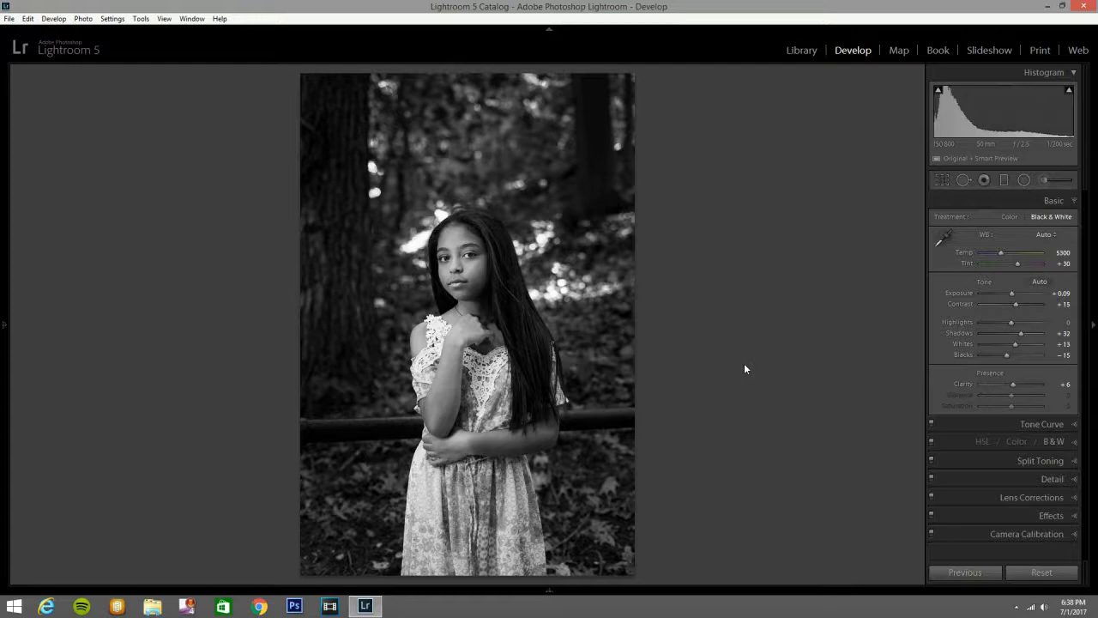
key("y")
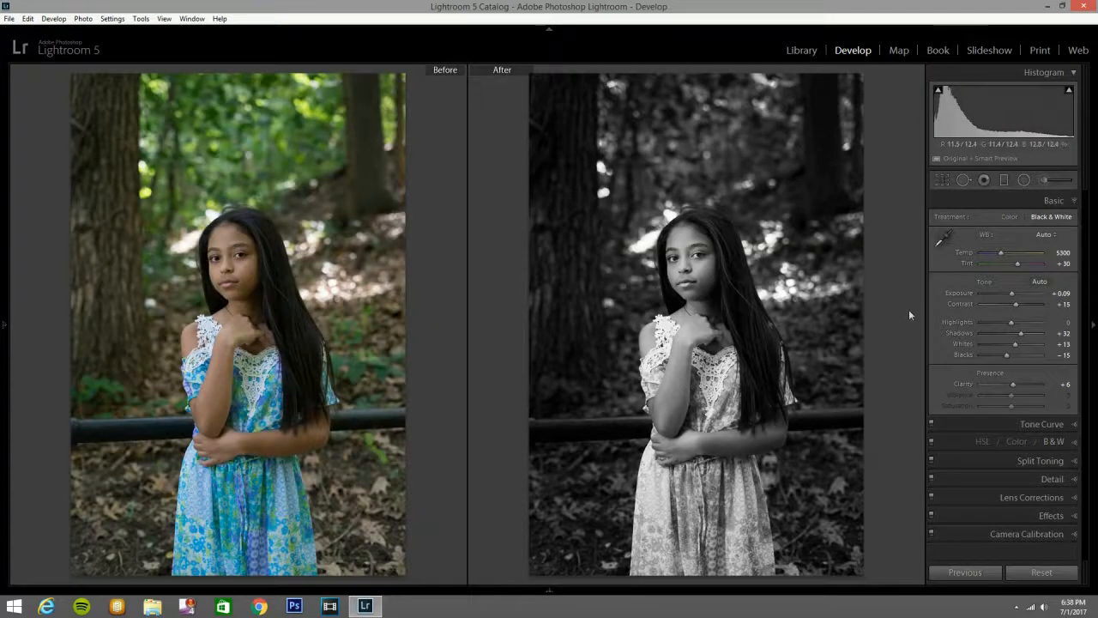
left_click(1010, 217)
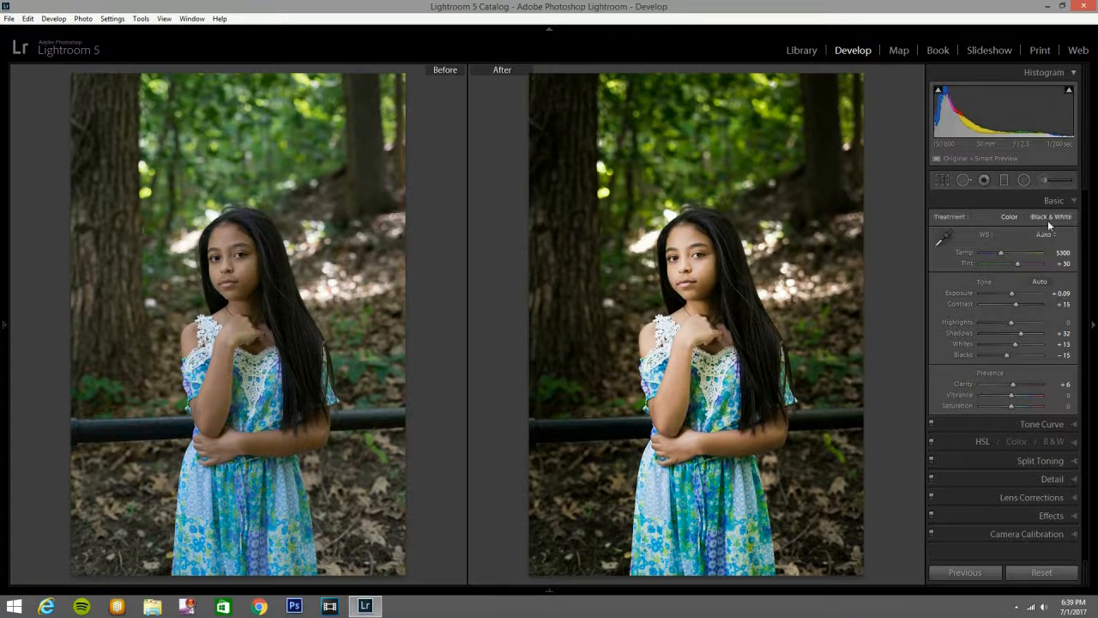
key("y")
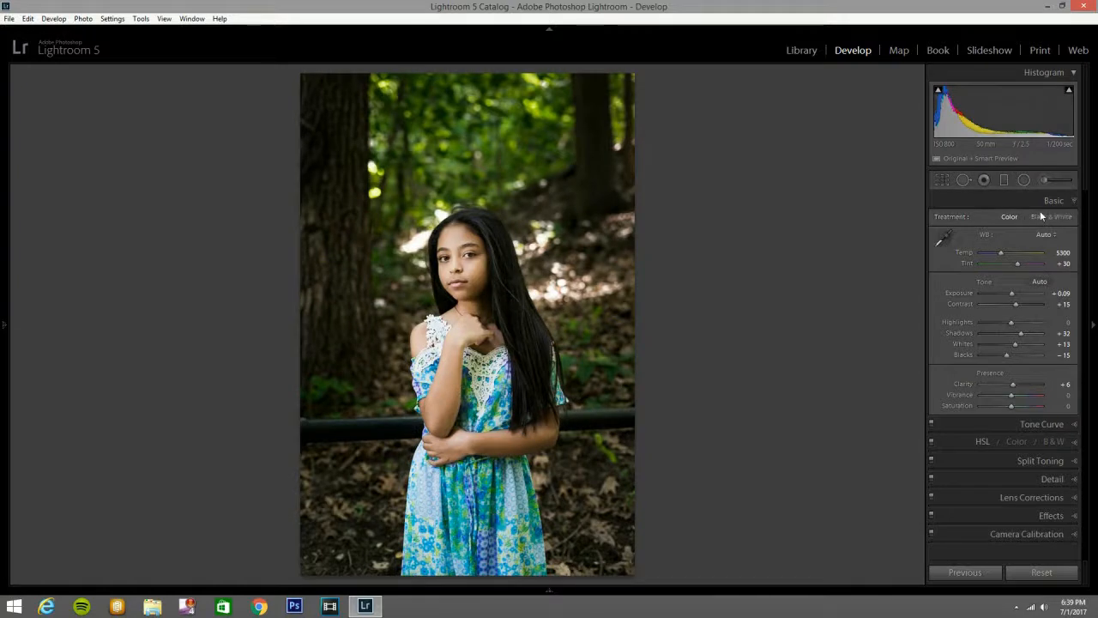
left_click(1048, 216)
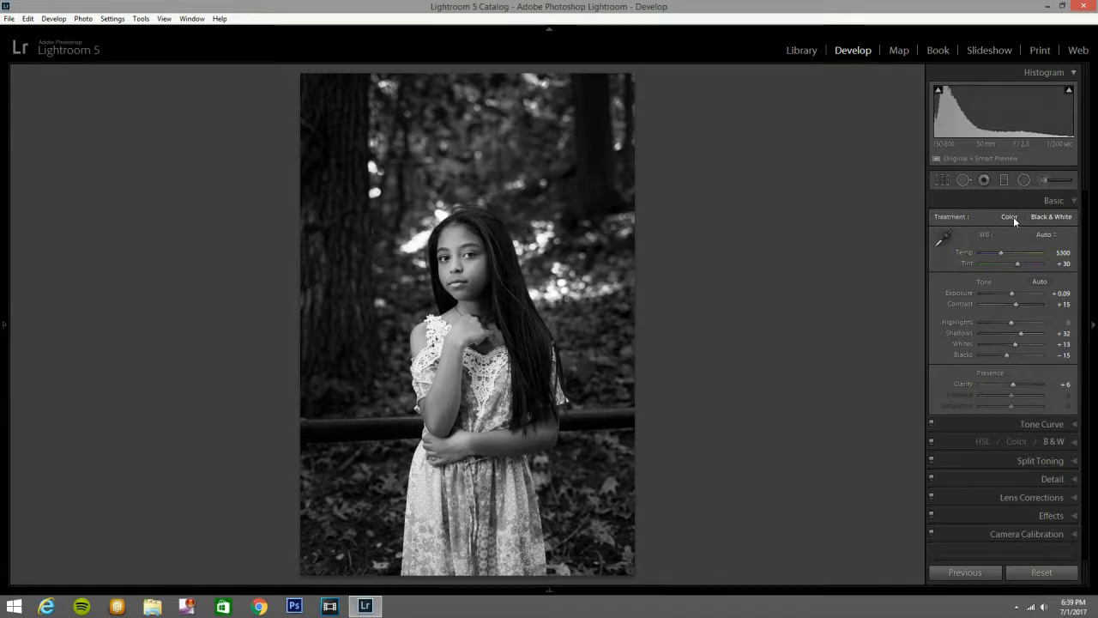
left_click(1013, 216)
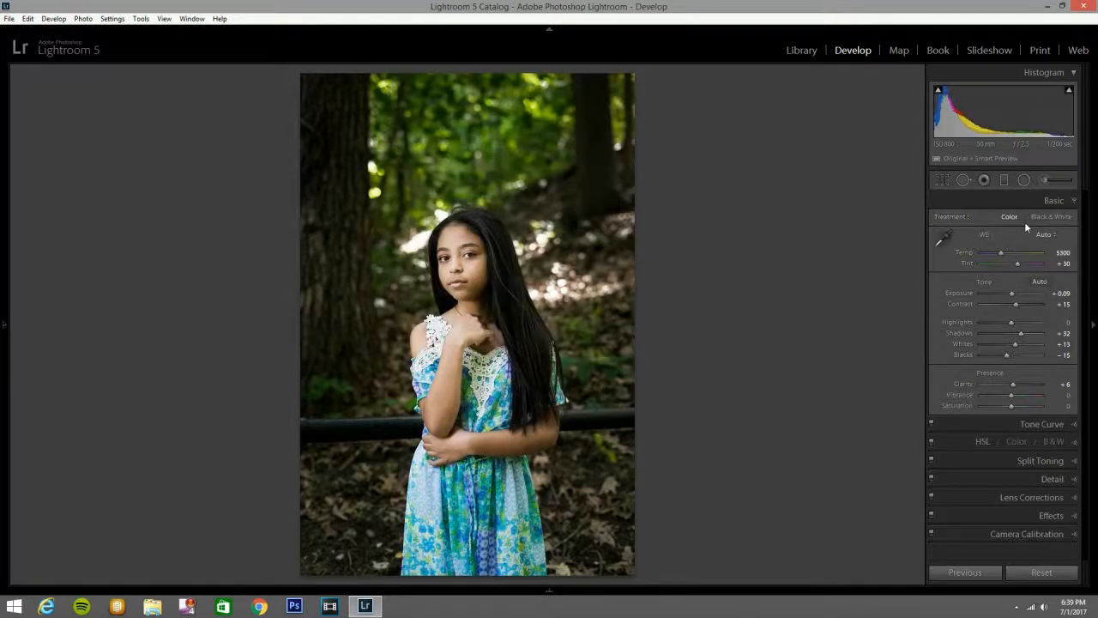